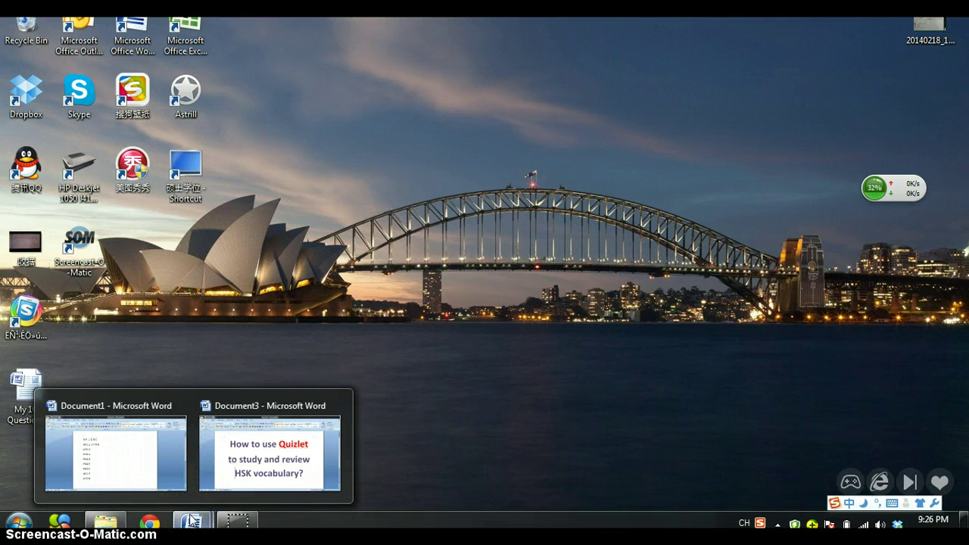
View the Word document titled "How to use Quizlet to study and review HSK vocabulary?" and return to the desktop.
{"action": "left_click", "coordinate": [212, 454]}
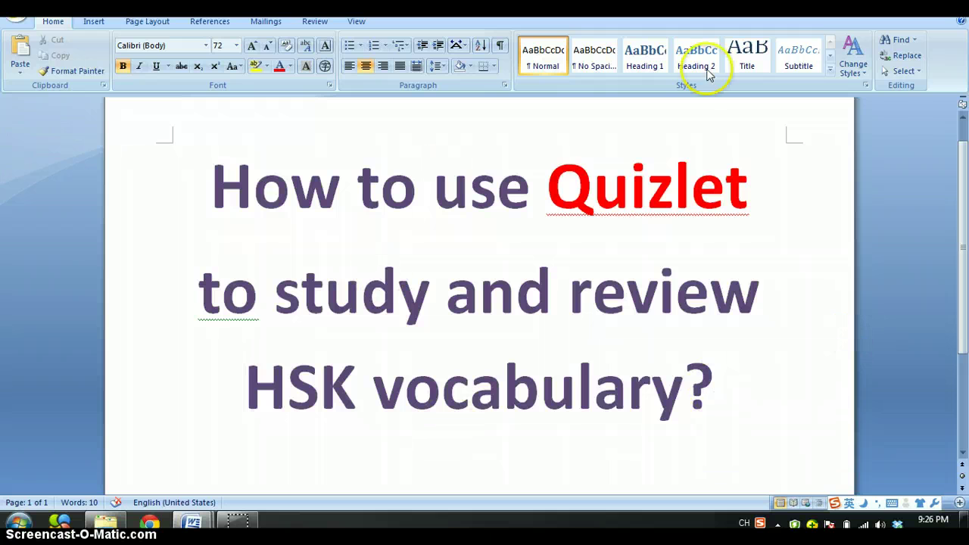
{"action": "key", "text": "super+d"}
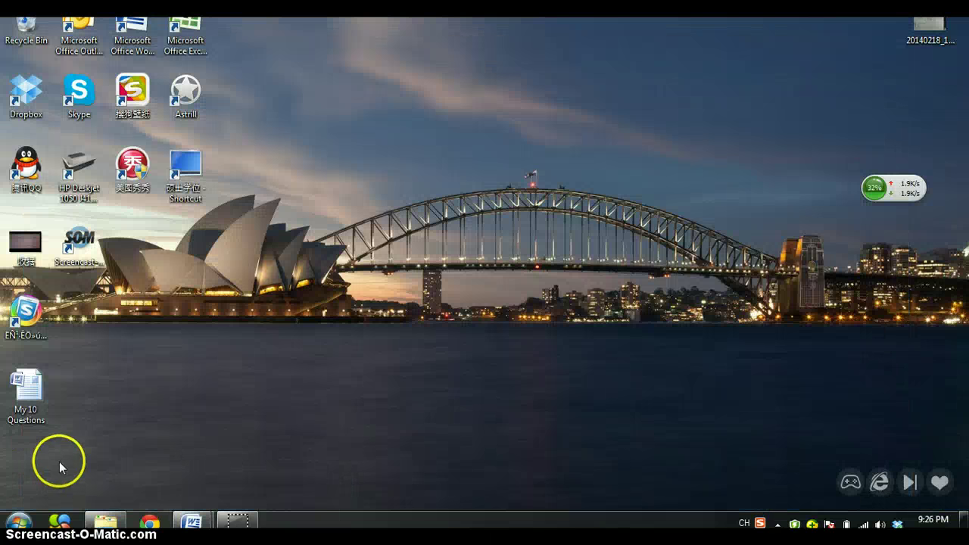
Switch to Chrome and go to quizlet.com.
{"action": "left_click", "coordinate": [151, 523]}
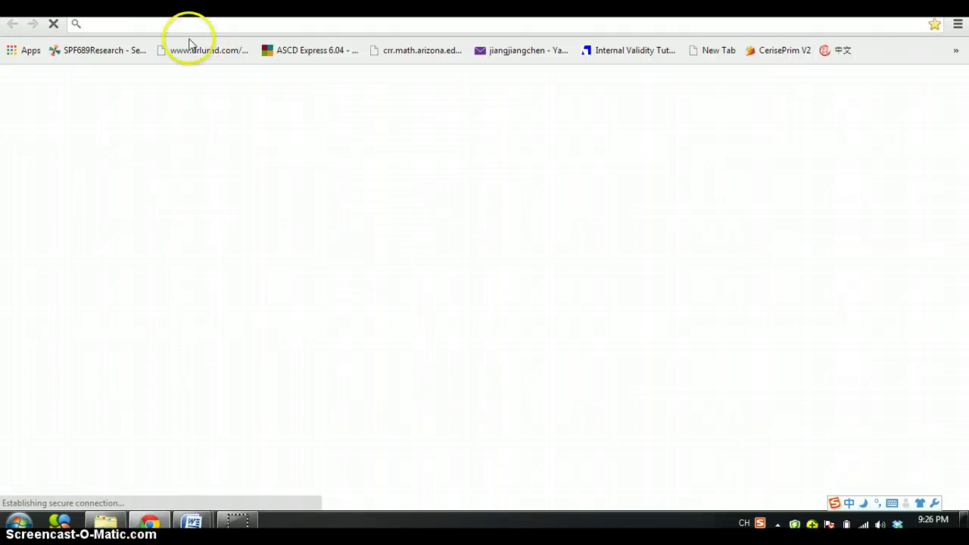
{"action": "type", "text": "q"}
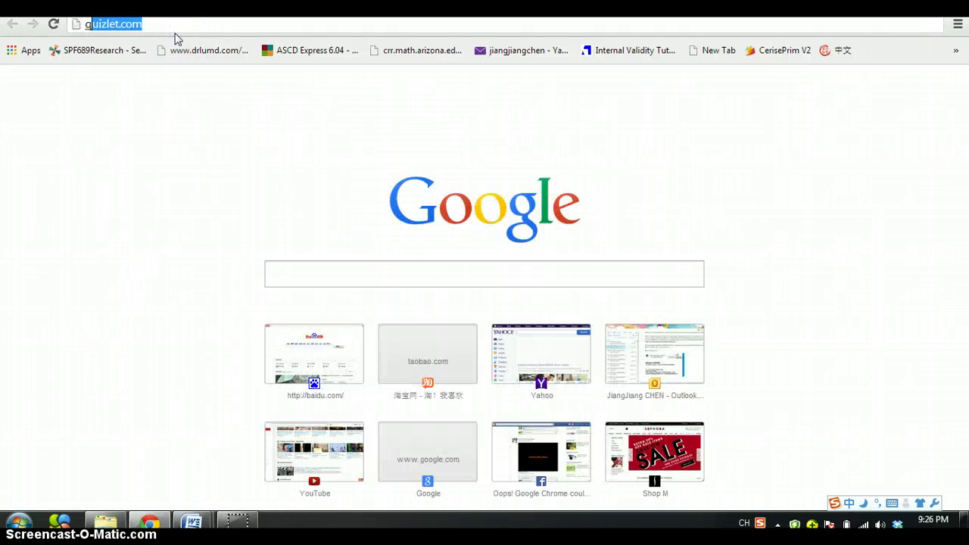
{"action": "type", "text": "uizlet.com"}
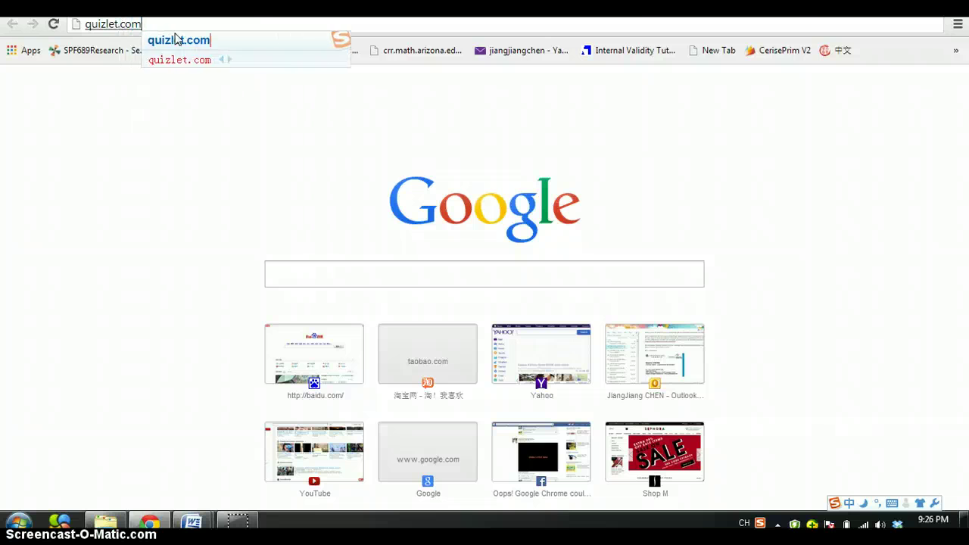
{"action": "key", "text": "Return"}
{"action": "key", "text": "Return"}
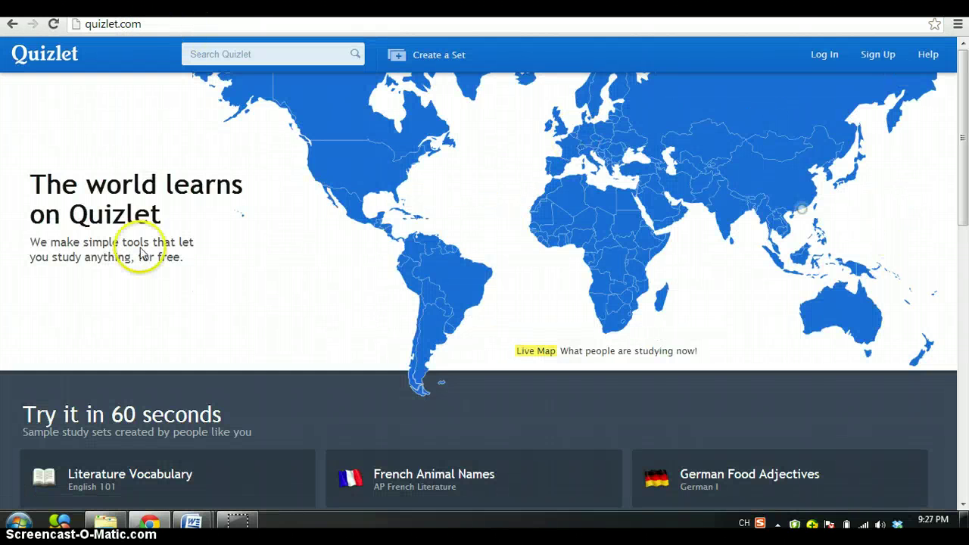
Log in to Quizlet by filling in the saved account username and entering the account password.
{"action": "left_click", "coordinate": [823, 58]}
{"action": "left_click", "coordinate": [812, 156]}
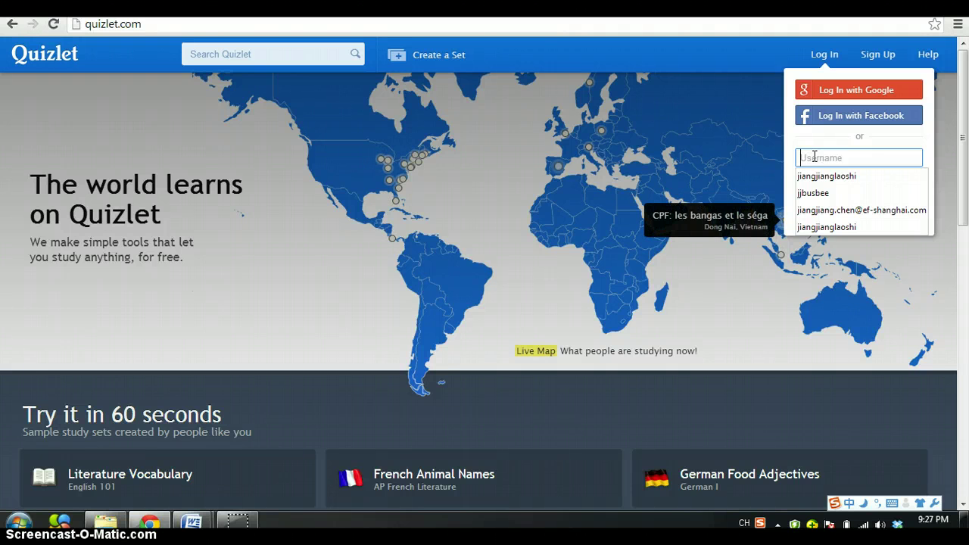
{"action": "left_click", "coordinate": [816, 184]}
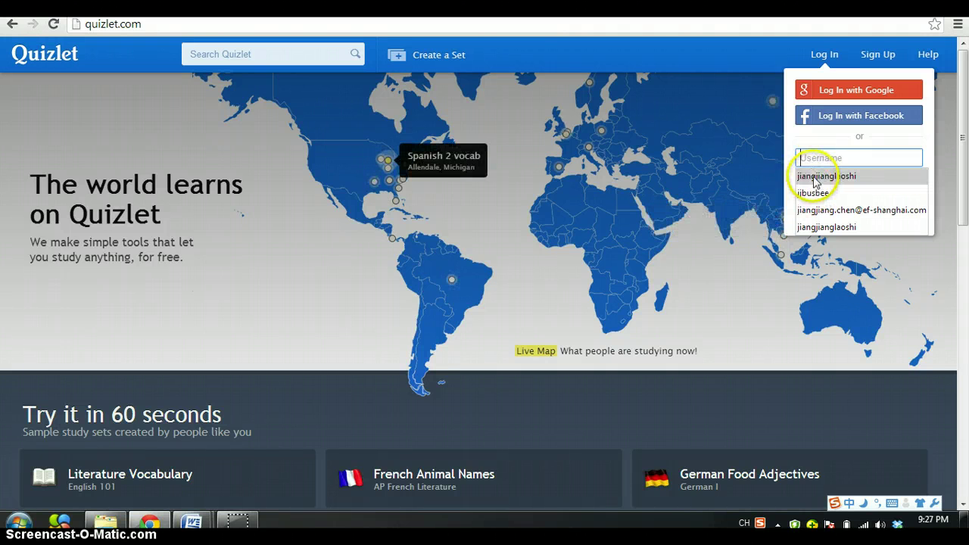
{"action": "left_click", "coordinate": [896, 156]}
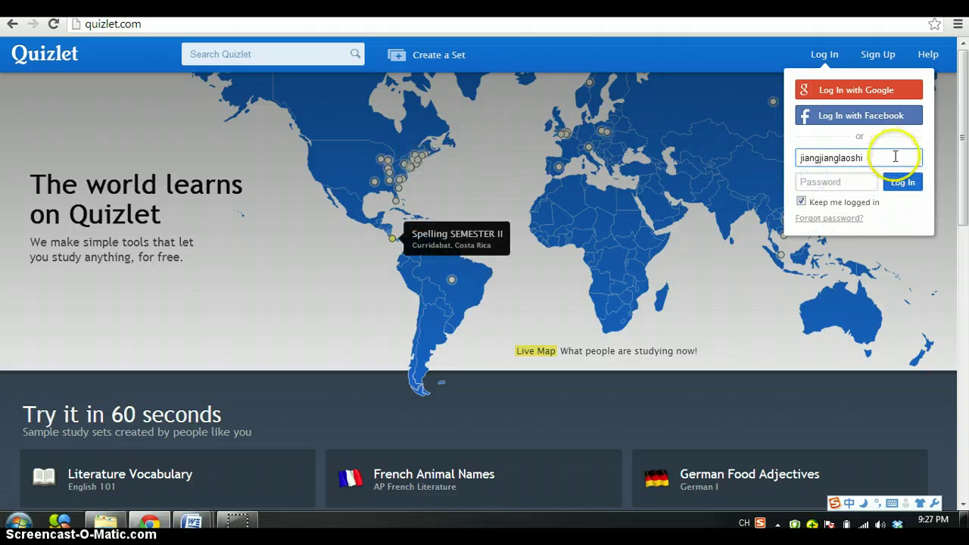
{"action": "left_click", "coordinate": [853, 185]}
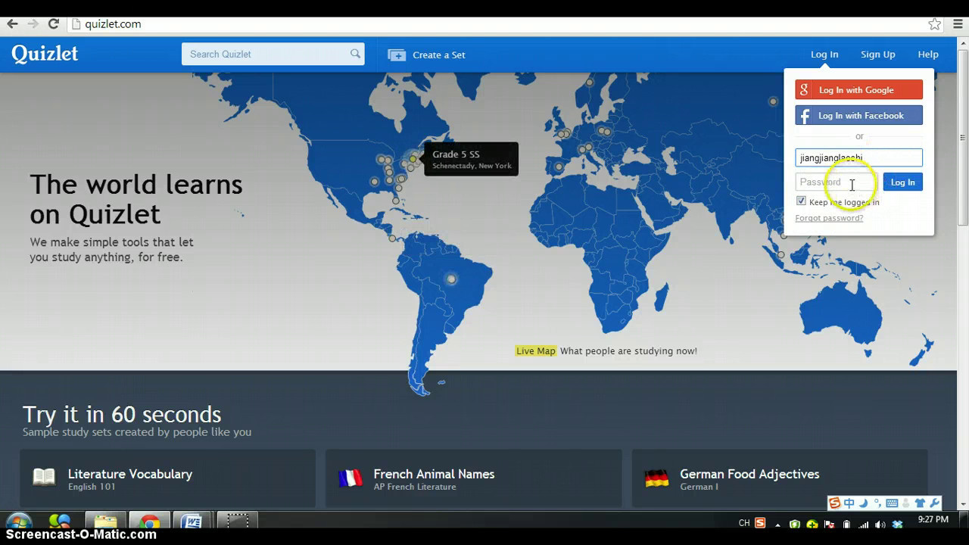
{"action": "left_click", "coordinate": [851, 183]}
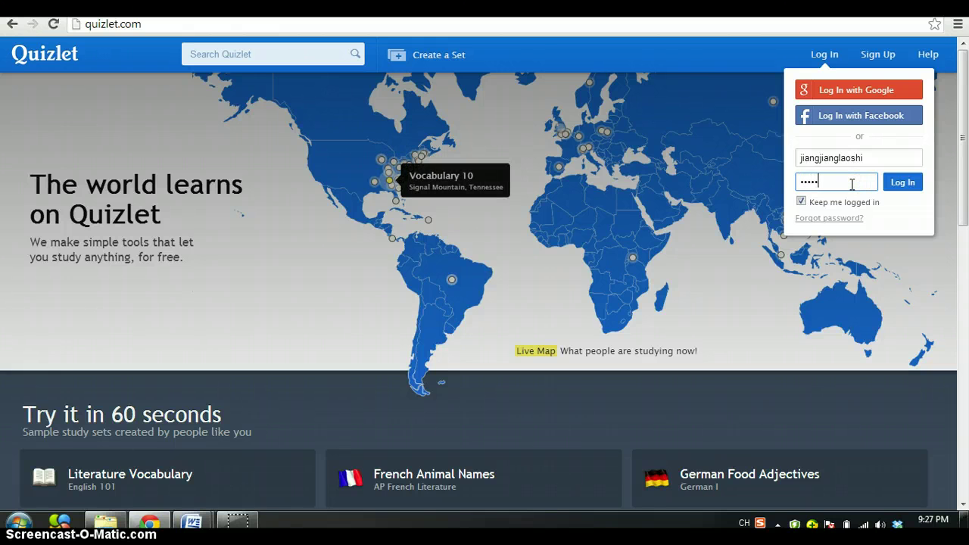
{"action": "type", "text": "••••••••••"}
{"action": "key", "text": "Return"}
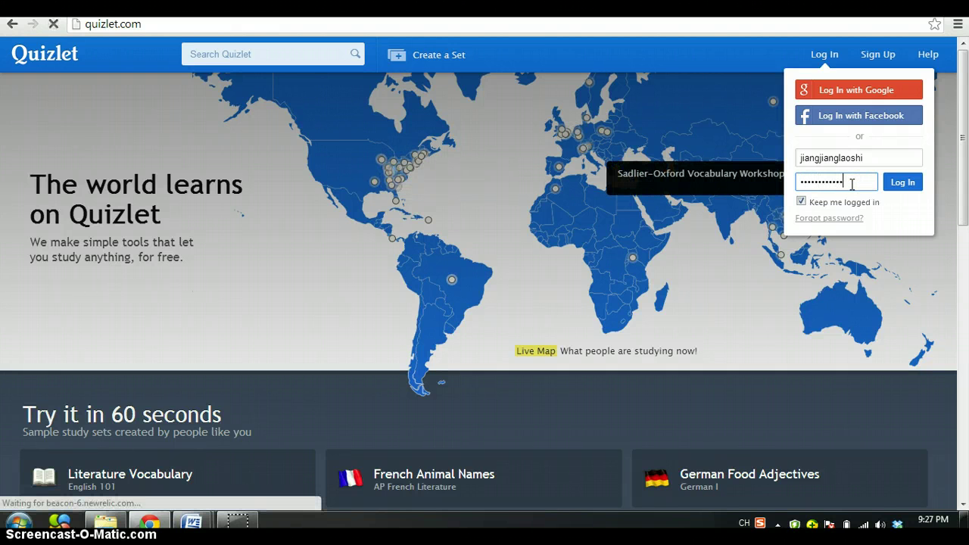
{"action": "left_click", "coordinate": [857, 183]}
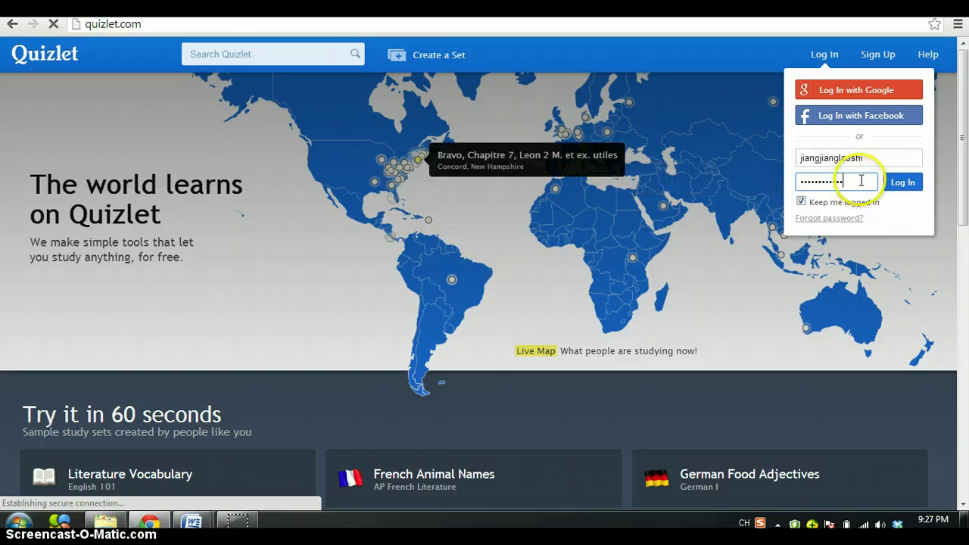
{"action": "left_click", "coordinate": [898, 187]}
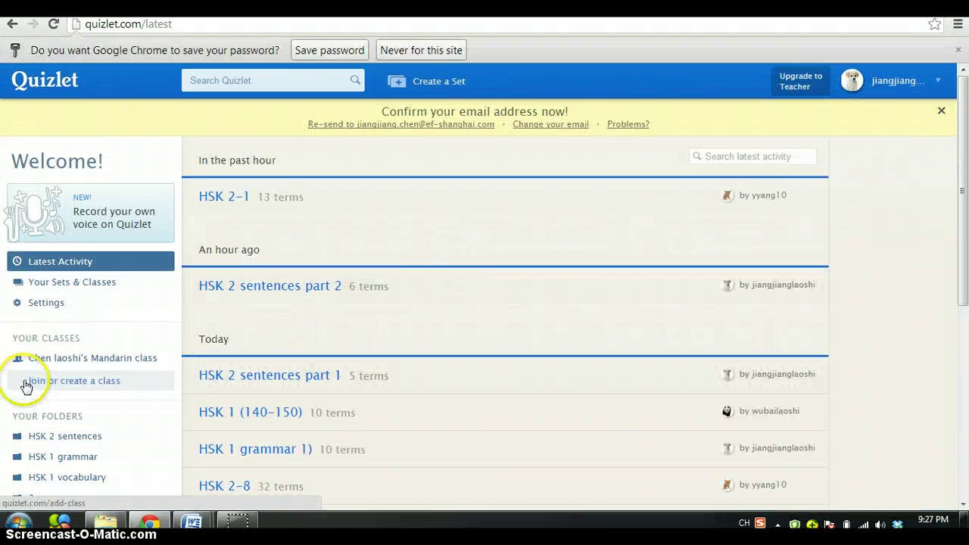
Expand the full list of own folders and open the HSK 2 vocabulary folder.
{"action": "scroll", "coordinate": [129, 239], "scroll_direction": "down", "scroll_amount": 1}
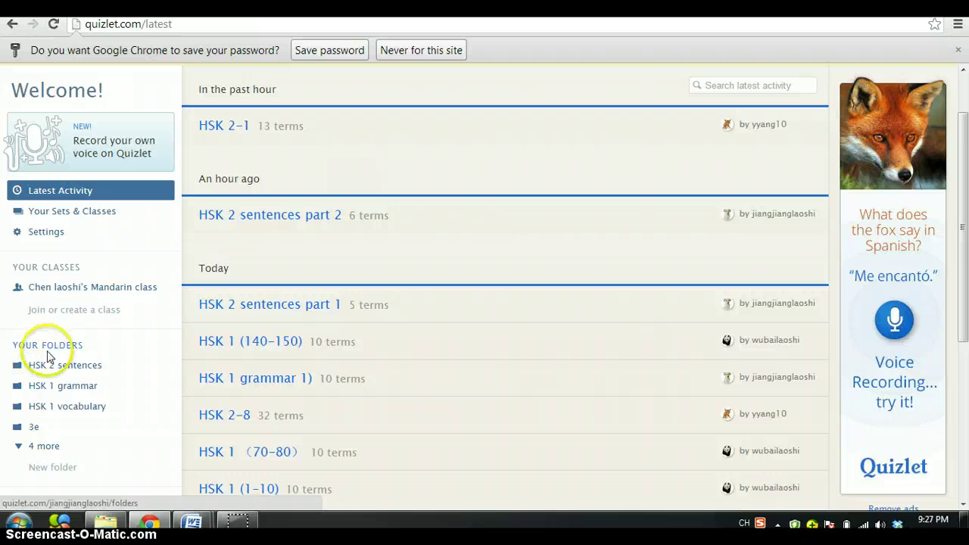
{"action": "scroll", "coordinate": [83, 342], "scroll_direction": "down", "scroll_amount": 1}
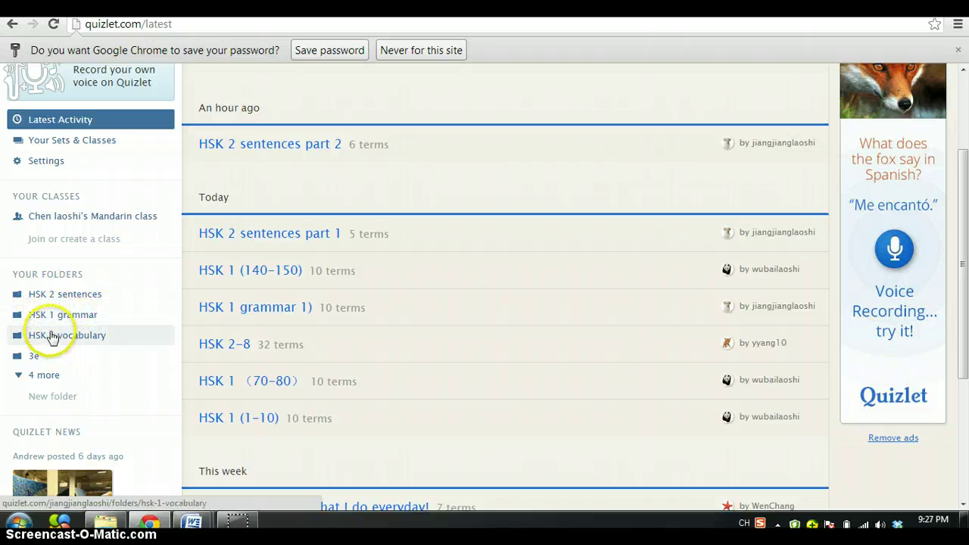
{"action": "scroll", "coordinate": [87, 339], "scroll_direction": "down", "scroll_amount": 1}
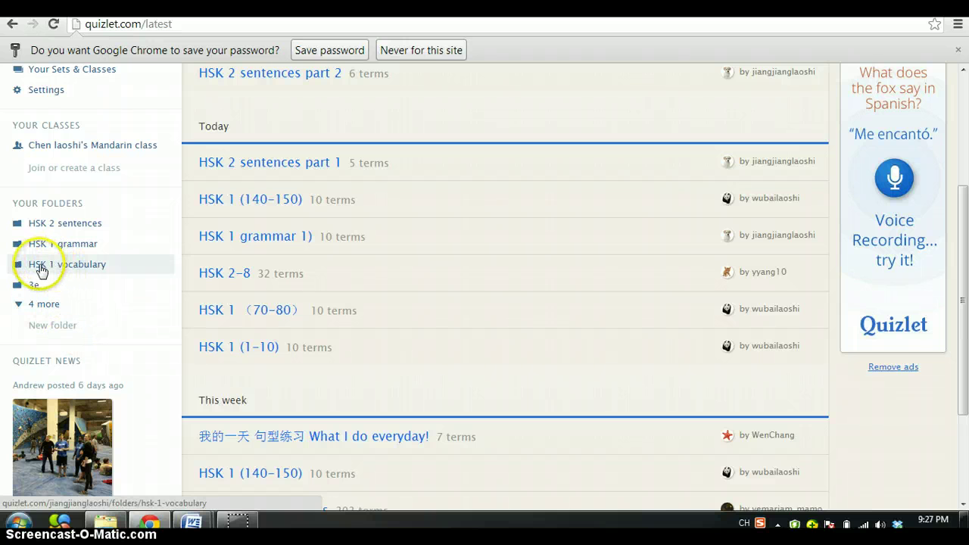
{"action": "left_click", "coordinate": [49, 305]}
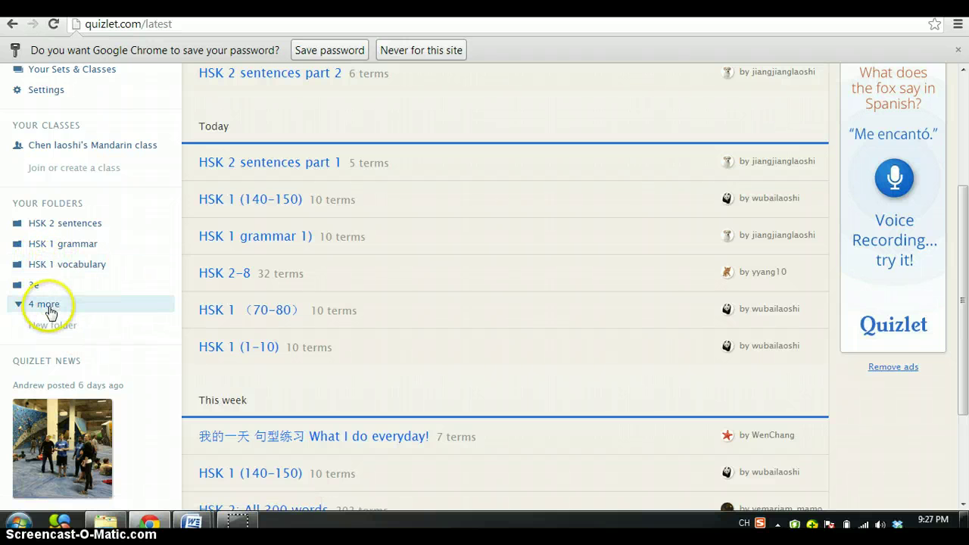
{"action": "left_click", "coordinate": [67, 390]}
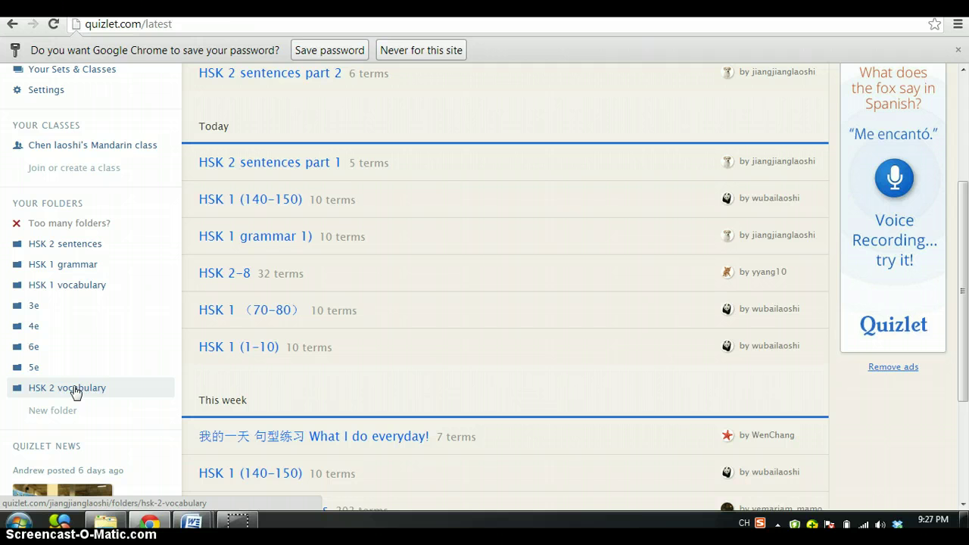
{"action": "left_click", "coordinate": [76, 388]}
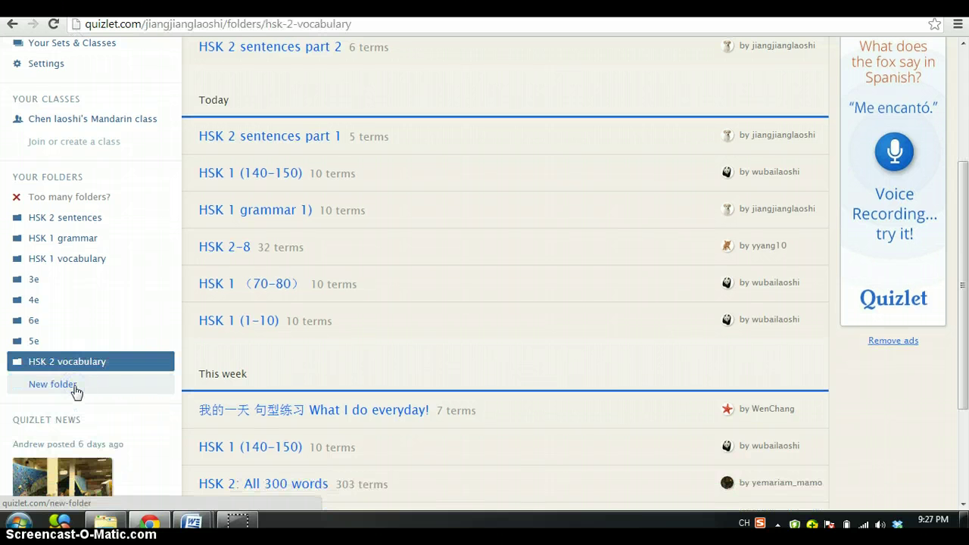
Open the HSK 2-1 set from the folder and look over its study modes and terms.
{"action": "scroll", "coordinate": [319, 277], "scroll_direction": "down", "scroll_amount": 2}
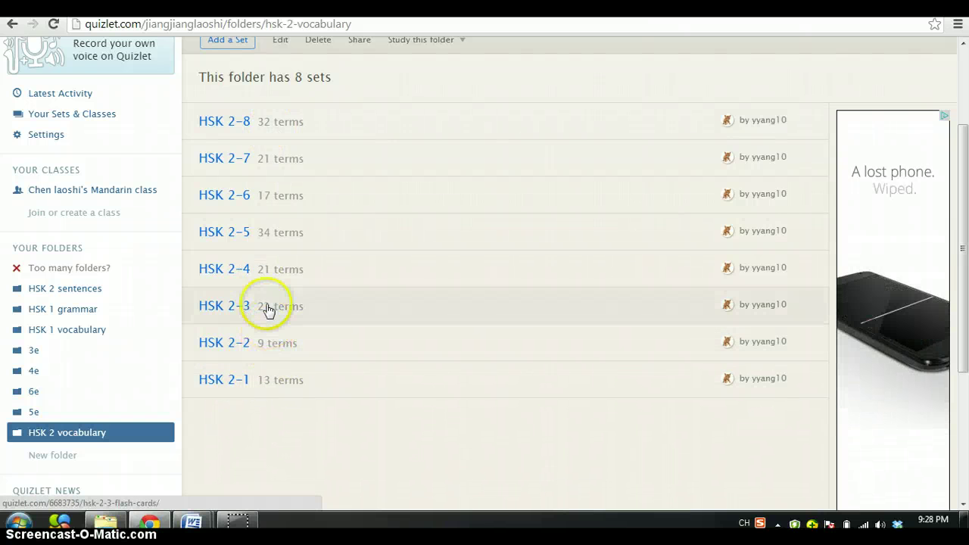
{"action": "left_click", "coordinate": [231, 390]}
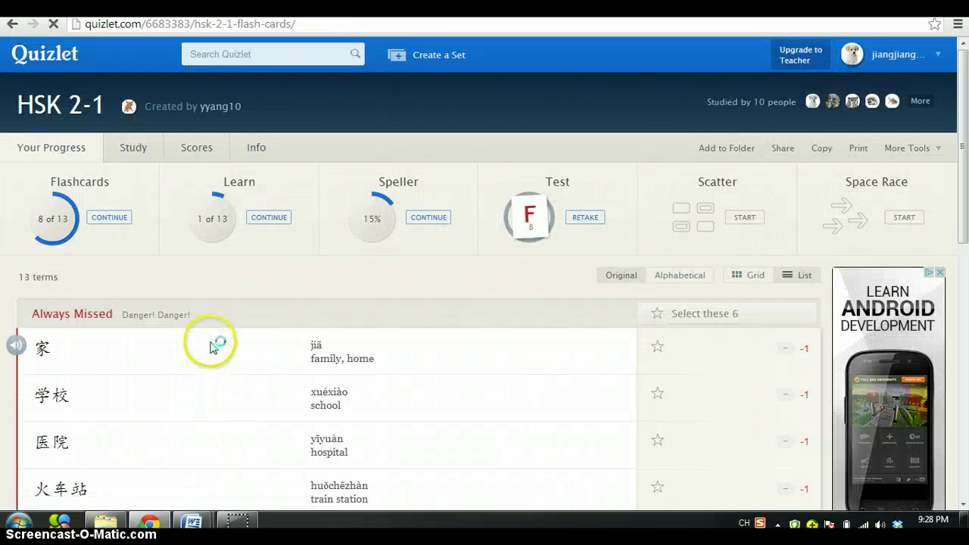
{"action": "scroll", "coordinate": [217, 351], "scroll_direction": "down", "scroll_amount": 1}
{"action": "scroll", "coordinate": [217, 350], "scroll_direction": "up", "scroll_amount": 1}
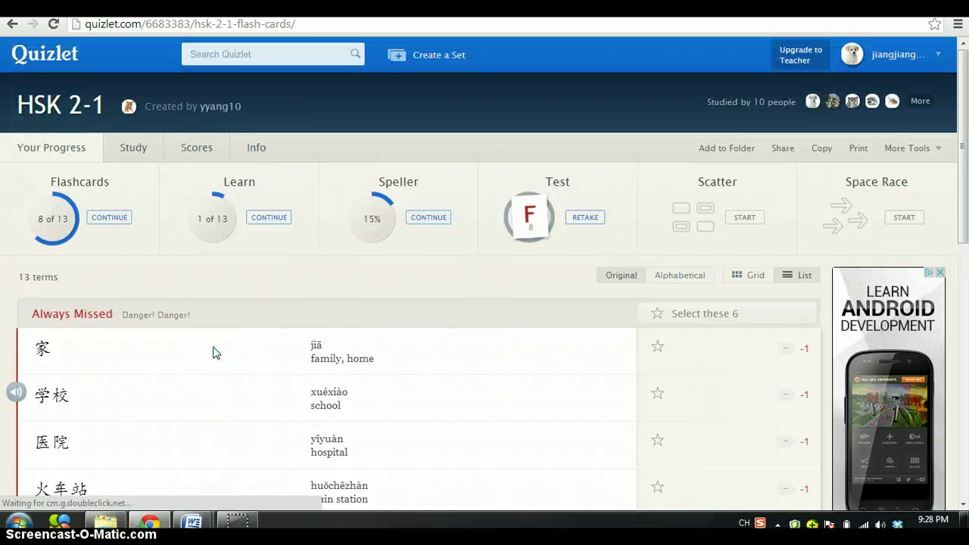
Go through the HSK 2-1 flashcards one by one, from 北京 on past 公司 and 机场.
{"action": "left_click", "coordinate": [217, 328]}
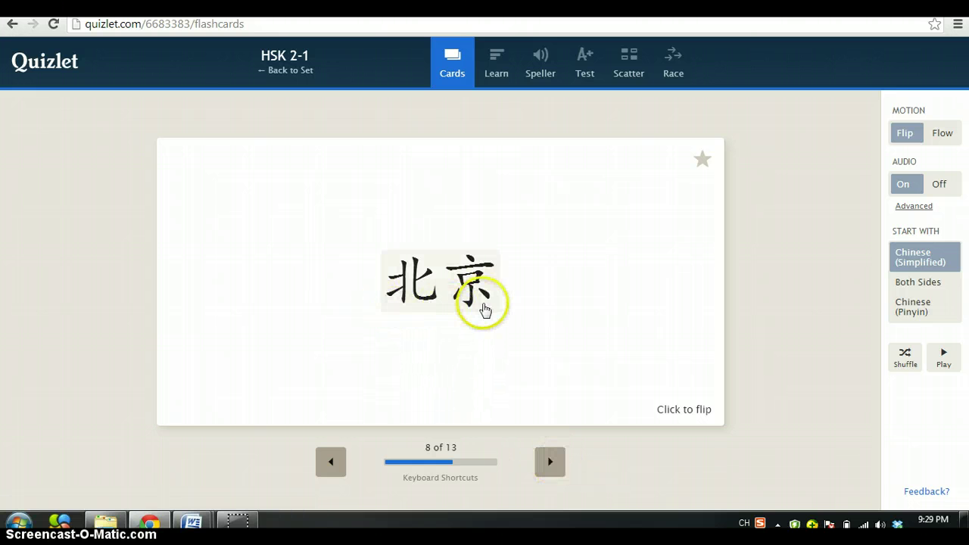
{"action": "left_click", "coordinate": [557, 462]}
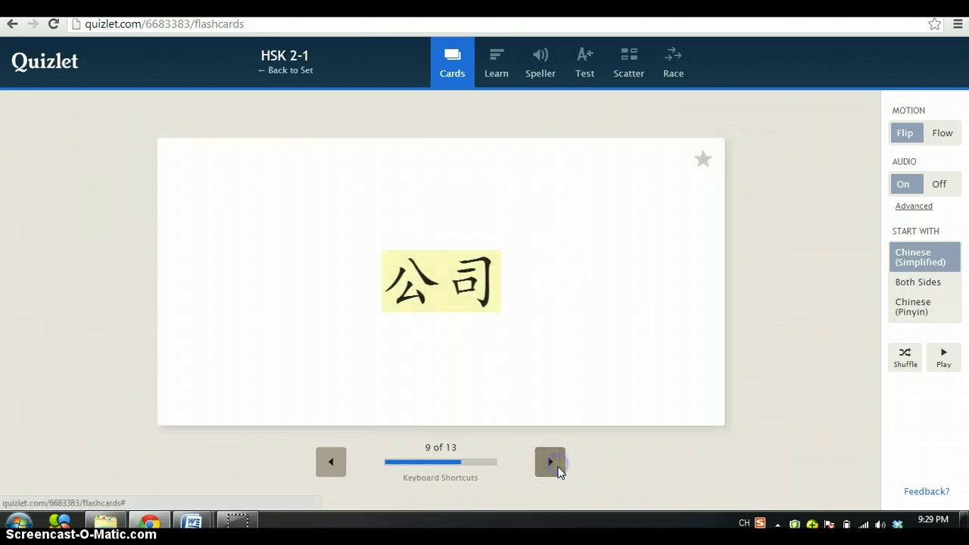
{"action": "left_click", "coordinate": [551, 462]}
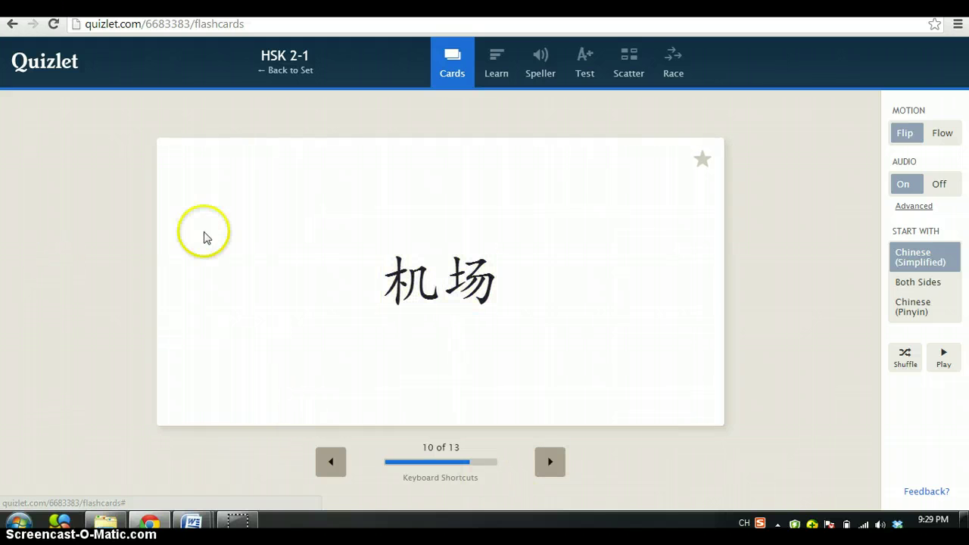
{"action": "left_click", "coordinate": [551, 462]}
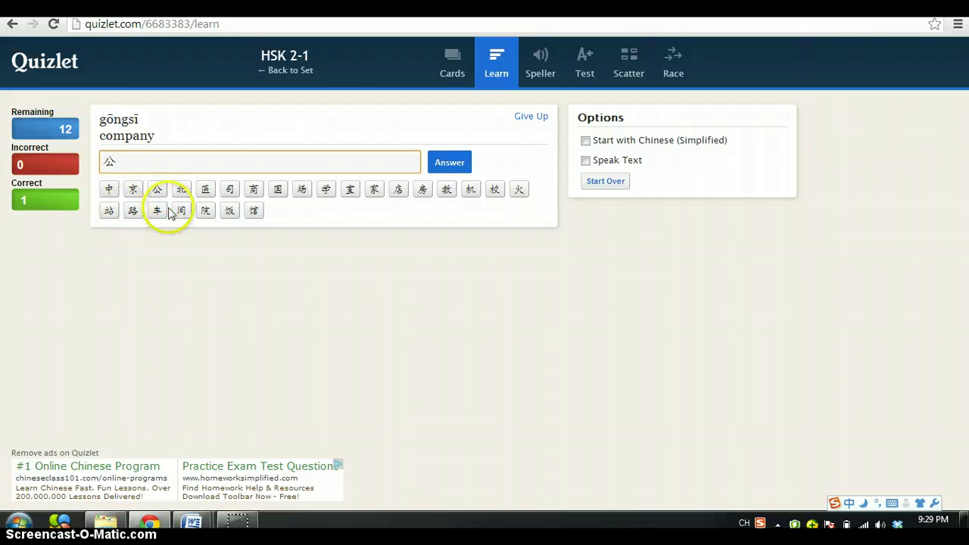
In Learn mode, answer the prompt "gōngsī company" with 公司 and continue to the following question.
{"action": "left_click", "coordinate": [230, 189]}
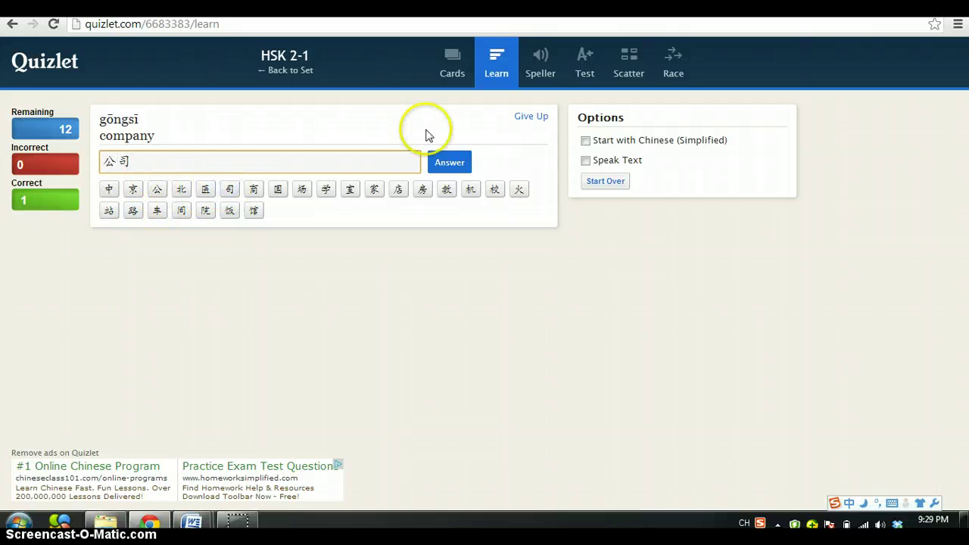
{"action": "left_click", "coordinate": [458, 167]}
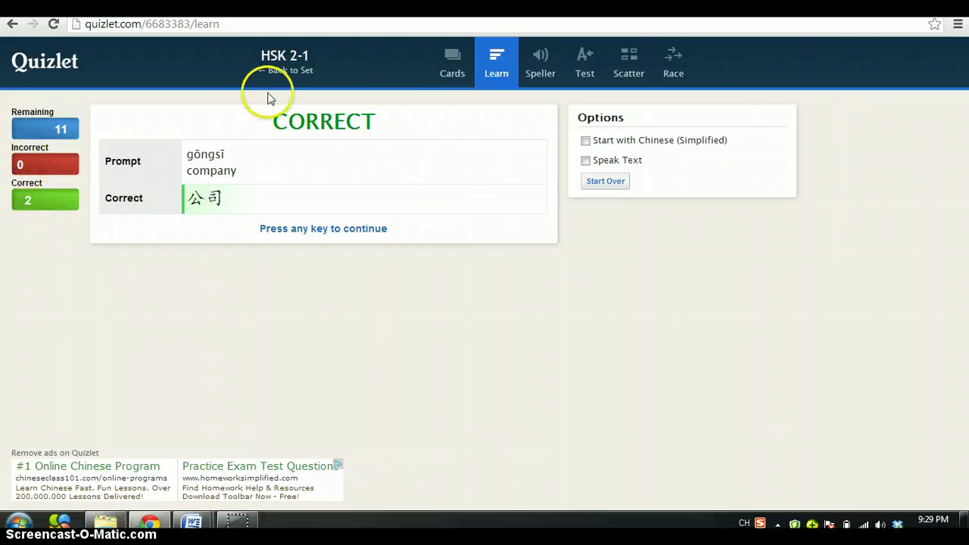
{"action": "left_click", "coordinate": [406, 231]}
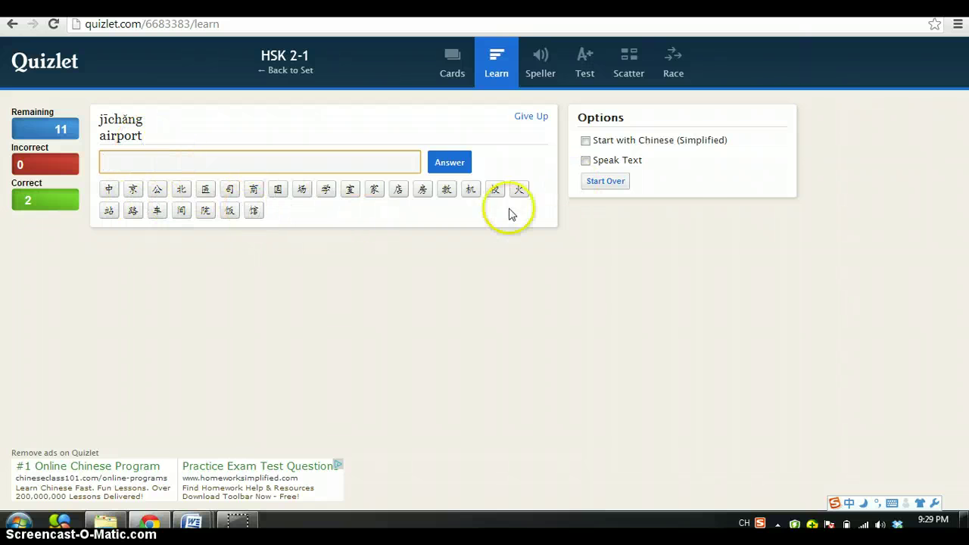
With Learn prompts set to start with Chinese (Simplified), answer 房间 with "fáng jiān" and override the marking as right.
{"action": "left_click", "coordinate": [586, 142]}
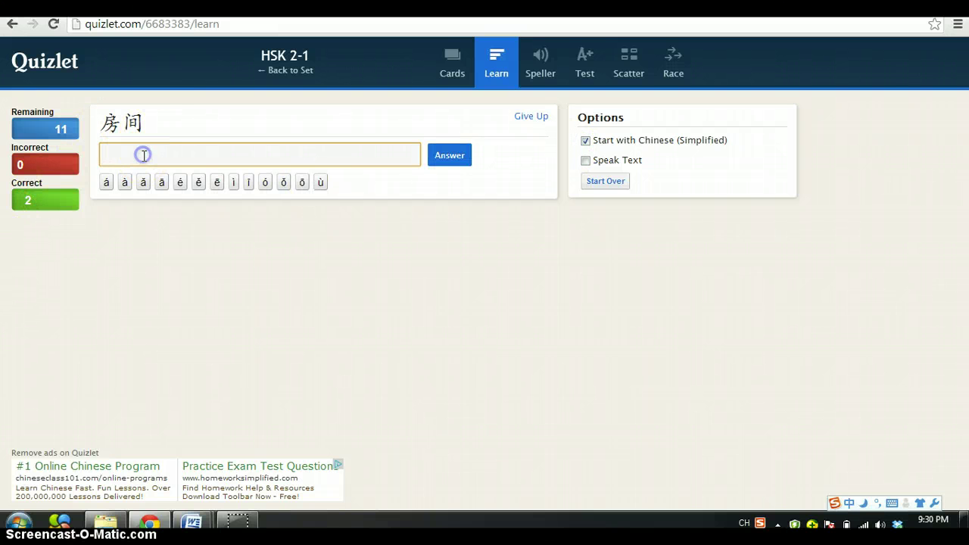
{"action": "type", "text": "f"}
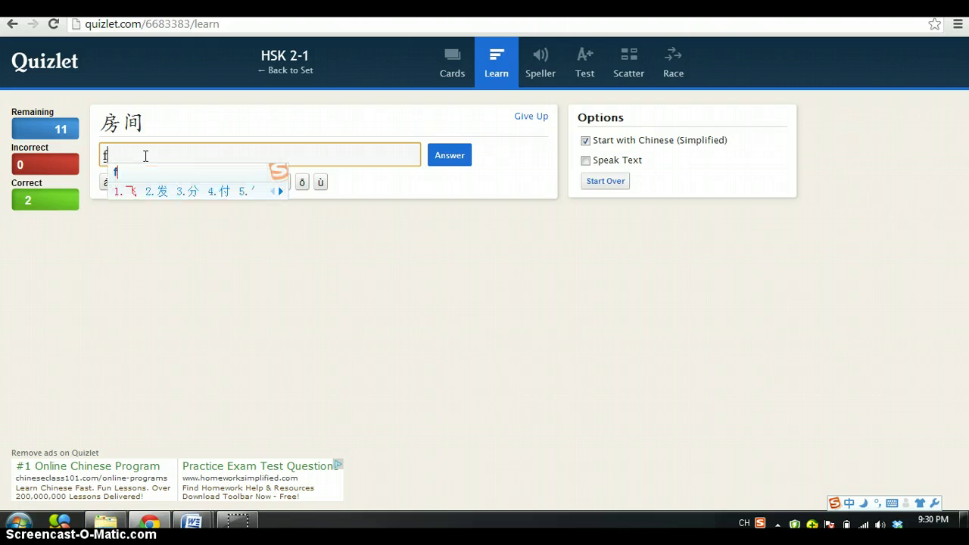
{"action": "key", "text": "BackSpace"}
{"action": "key", "text": "shift"}
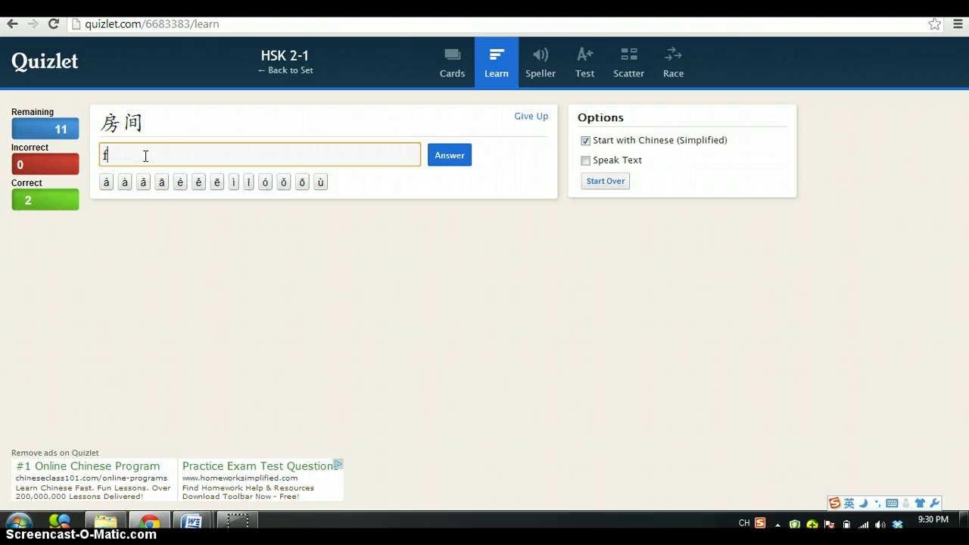
{"action": "left_click", "coordinate": [107, 183]}
{"action": "left_click", "coordinate": [447, 158]}
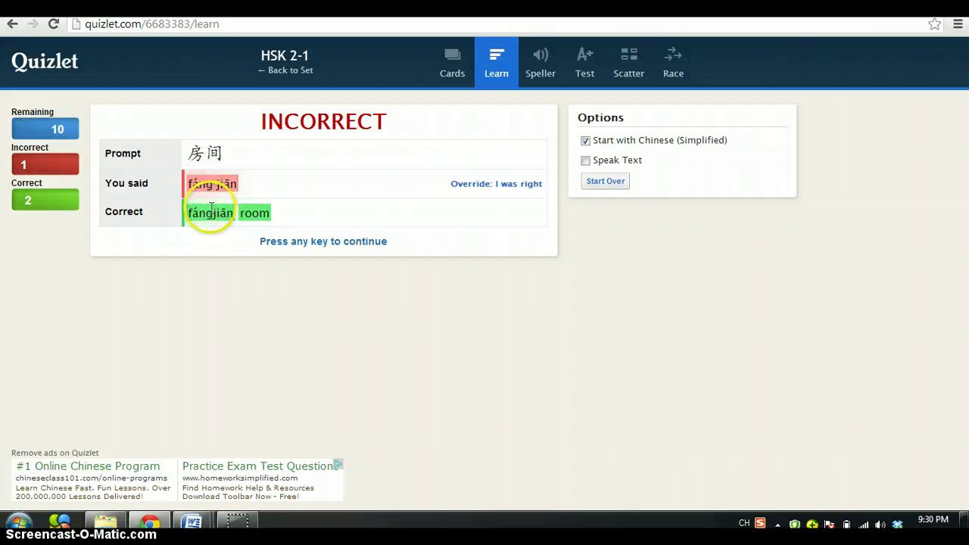
{"action": "left_click", "coordinate": [477, 184]}
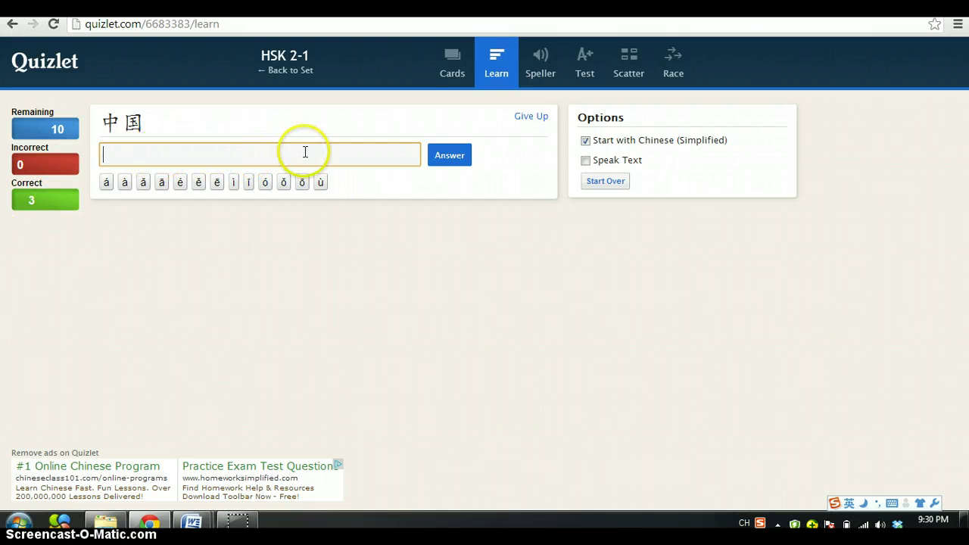
In Speller mode, spell "yīyuàn hospital" as 医院 and "gōngsī company" as 公司.
{"action": "left_click", "coordinate": [545, 65]}
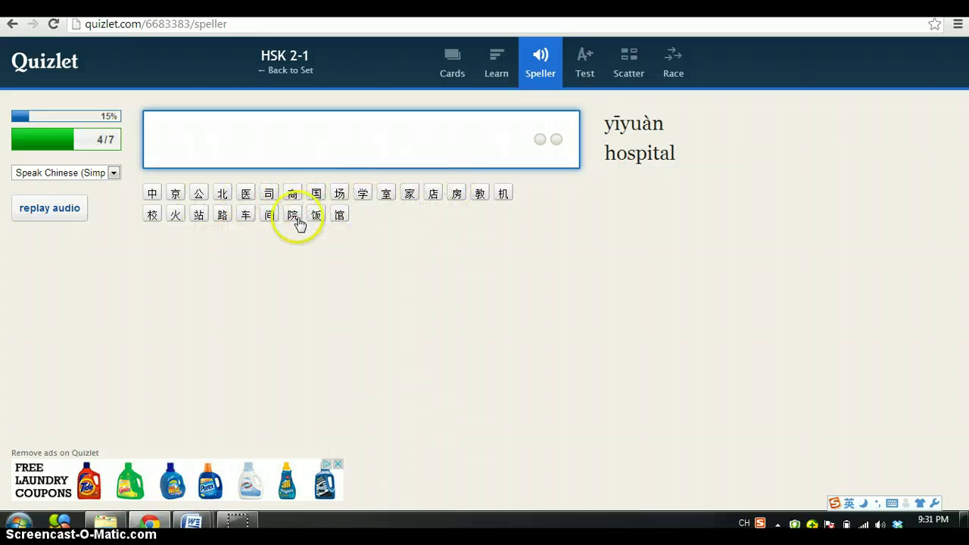
{"action": "left_click", "coordinate": [246, 195]}
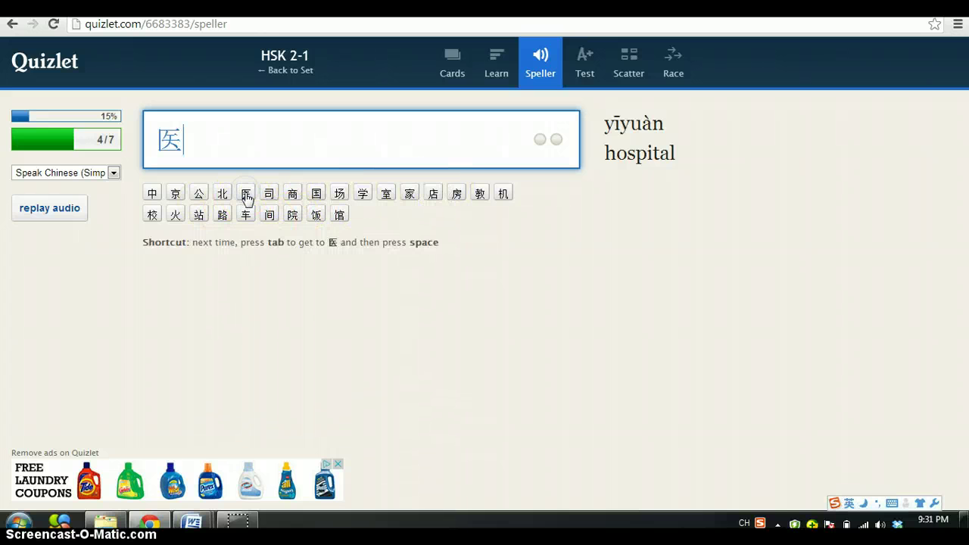
{"action": "left_click", "coordinate": [291, 216]}
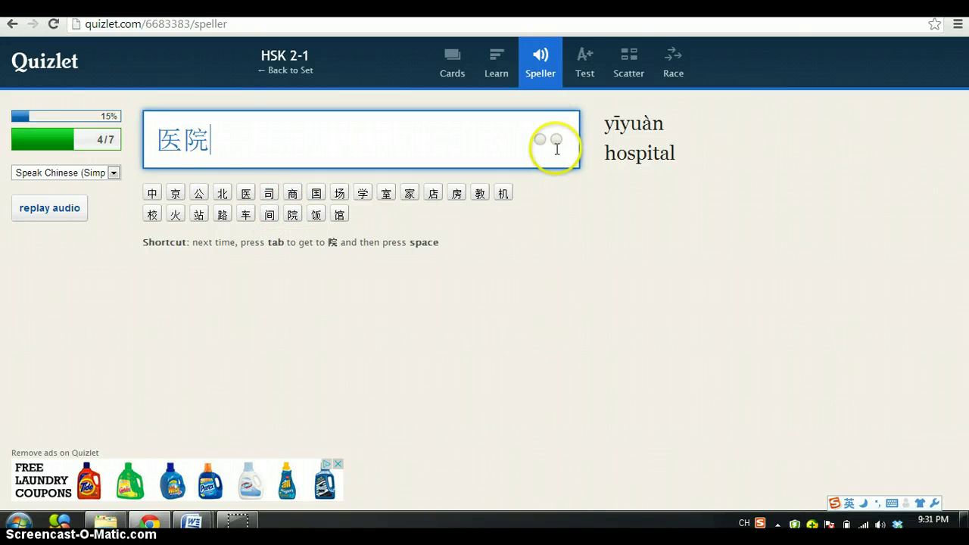
{"action": "key", "text": "Return"}
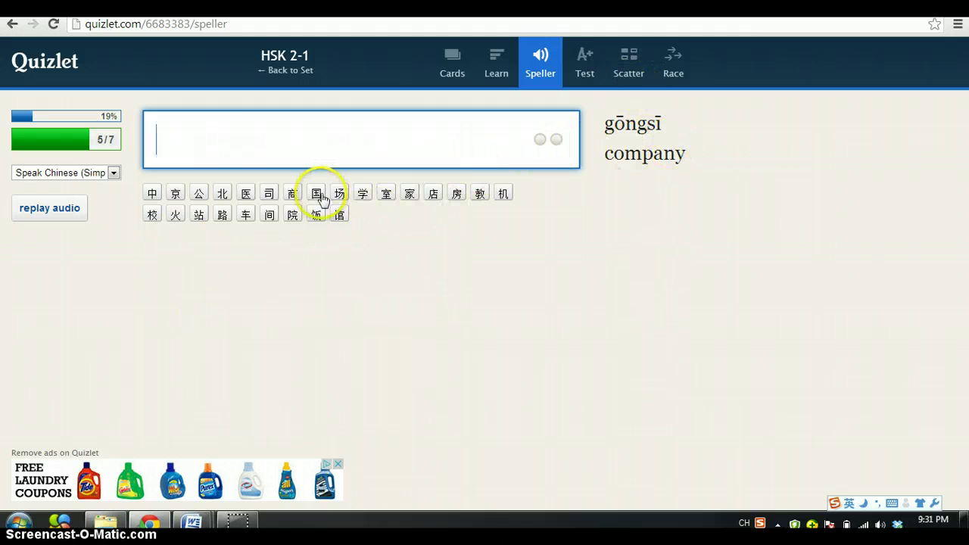
{"action": "left_click", "coordinate": [199, 193]}
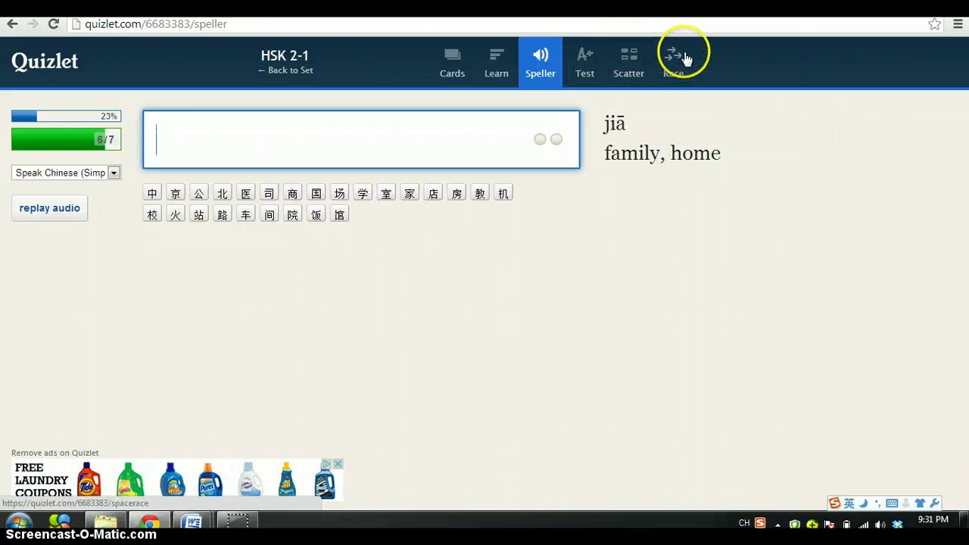
Start a Scatter game and match 中国 with "Zhōngguó China" and 路 with "lù road".
{"action": "left_click", "coordinate": [634, 59]}
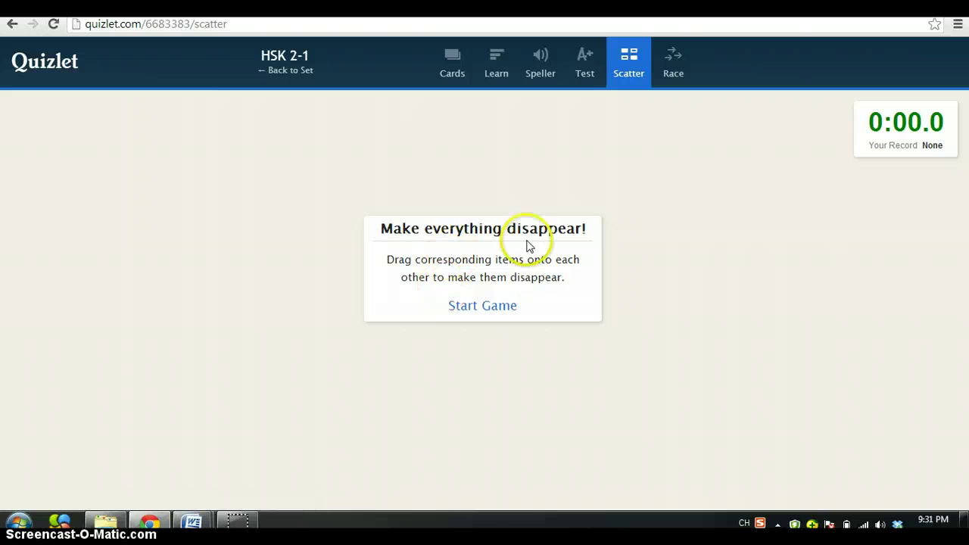
{"action": "left_click", "coordinate": [490, 310]}
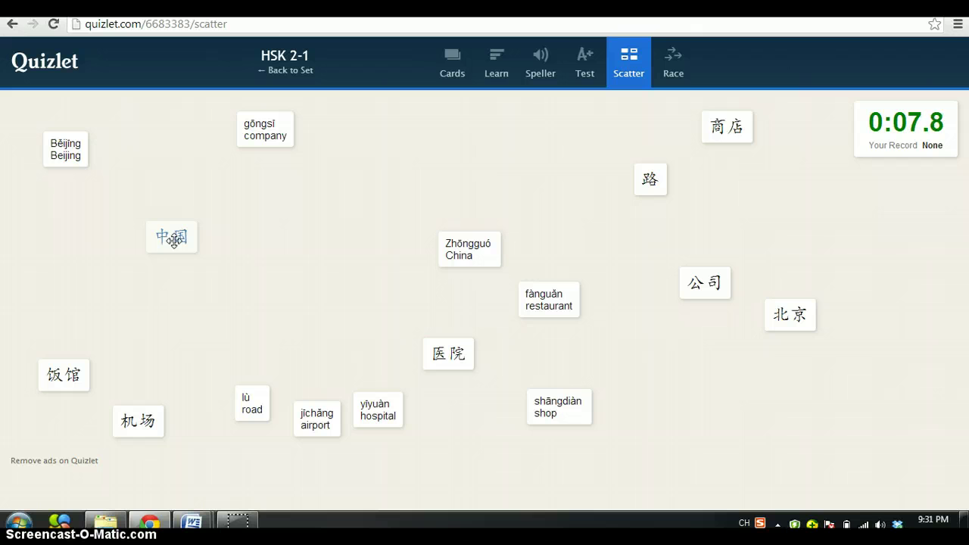
{"action": "left_click_drag", "start_coordinate": [175, 238], "coordinate": [479, 247]}
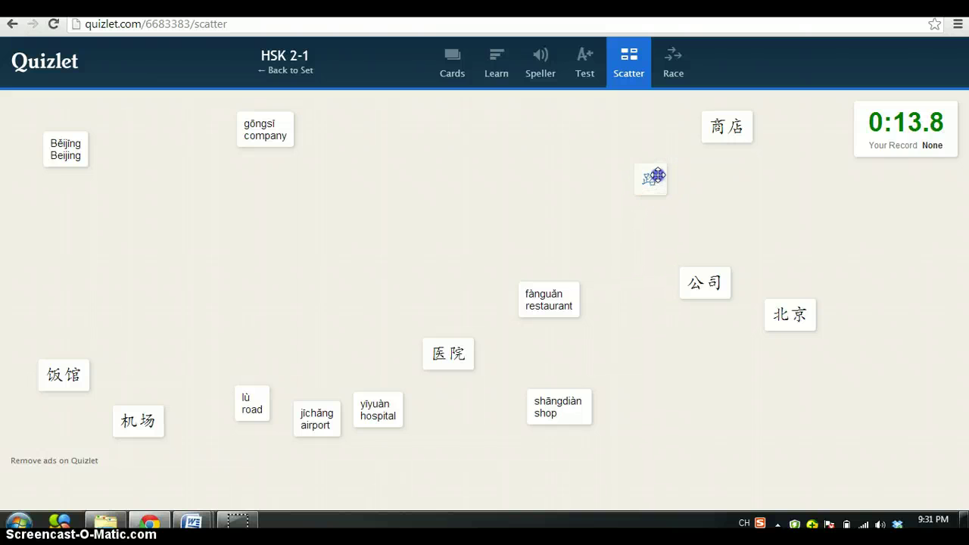
{"action": "left_click_drag", "start_coordinate": [658, 176], "coordinate": [288, 417]}
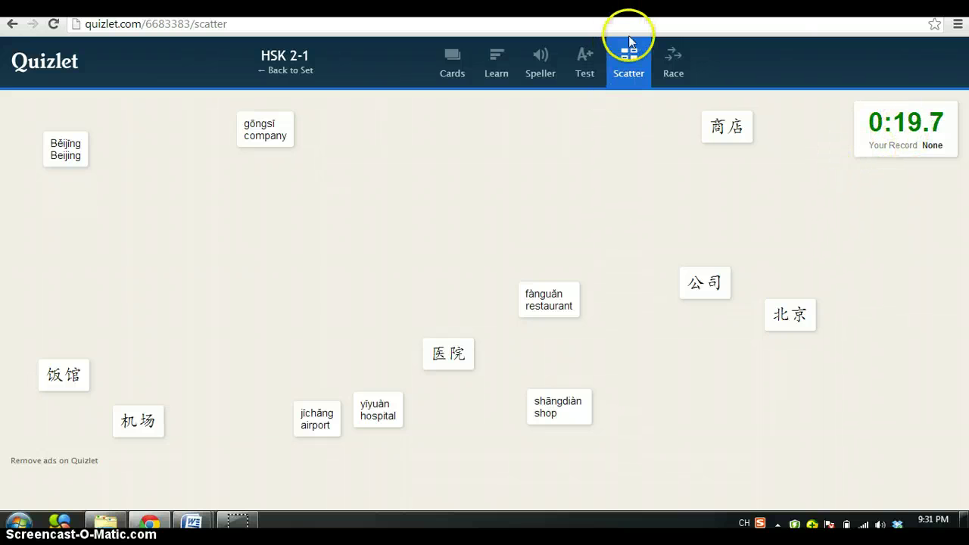
Start a Race game, pausing and resuming it, and answer "fànguǎn restaurant" with 饭馆.
{"action": "left_click", "coordinate": [674, 64]}
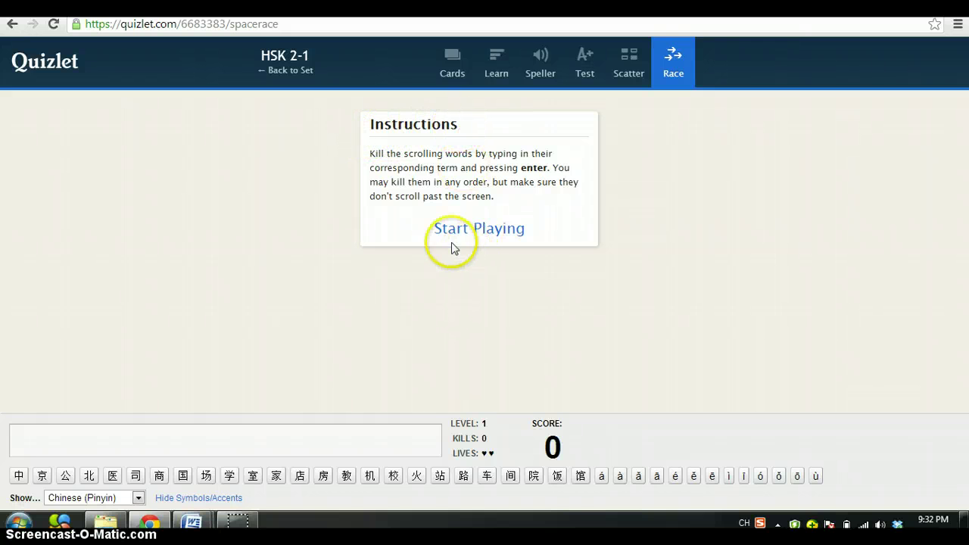
{"action": "left_click", "coordinate": [479, 227]}
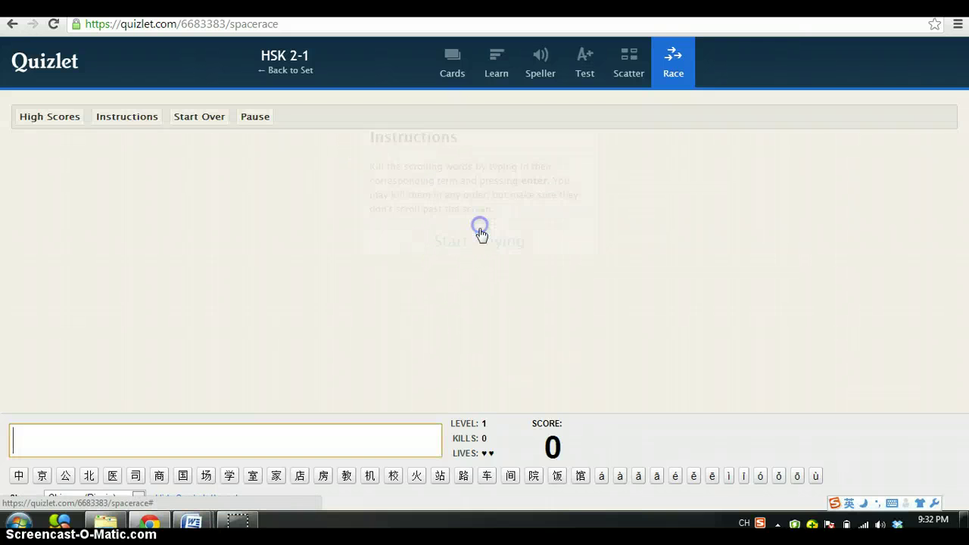
{"action": "left_click", "coordinate": [255, 117]}
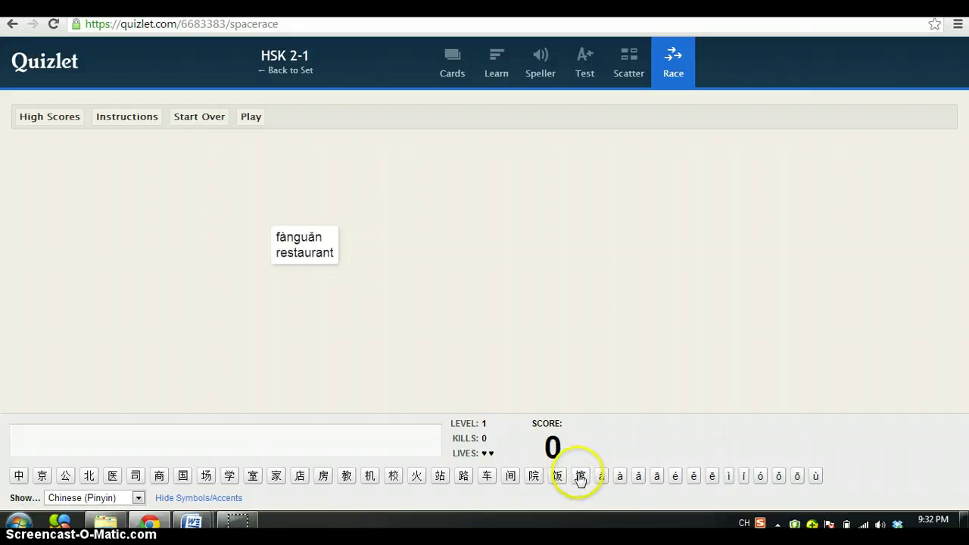
{"action": "left_click", "coordinate": [253, 118]}
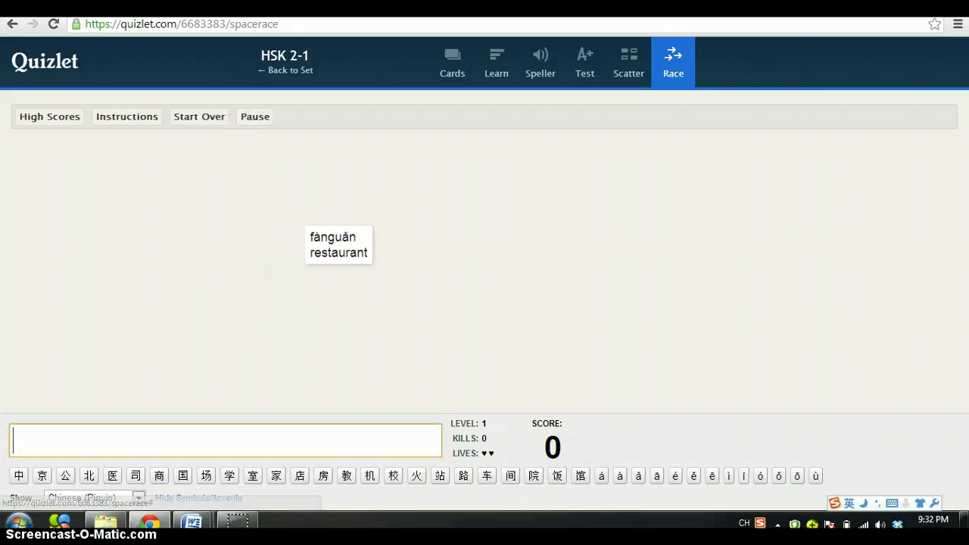
{"action": "left_click", "coordinate": [557, 475]}
{"action": "left_click", "coordinate": [581, 475]}
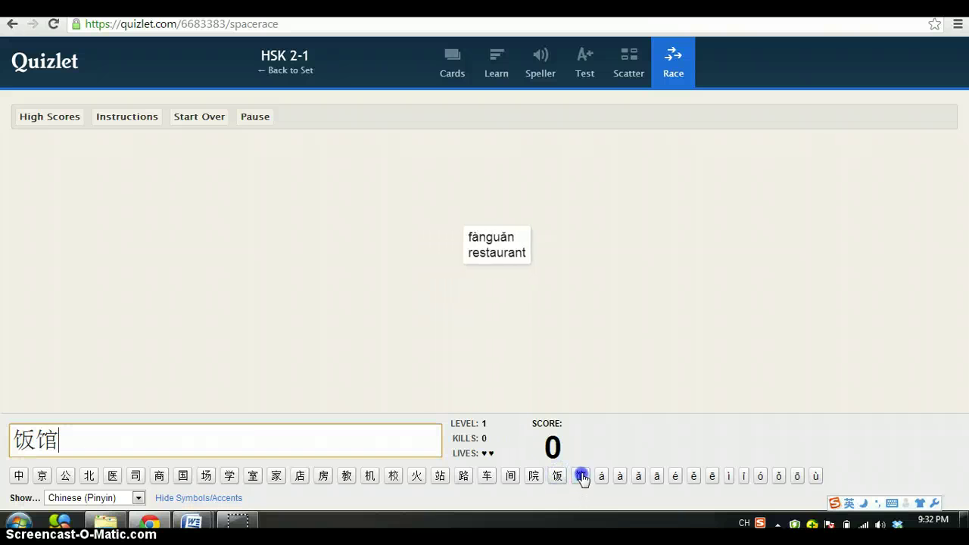
{"action": "key", "text": "Return"}
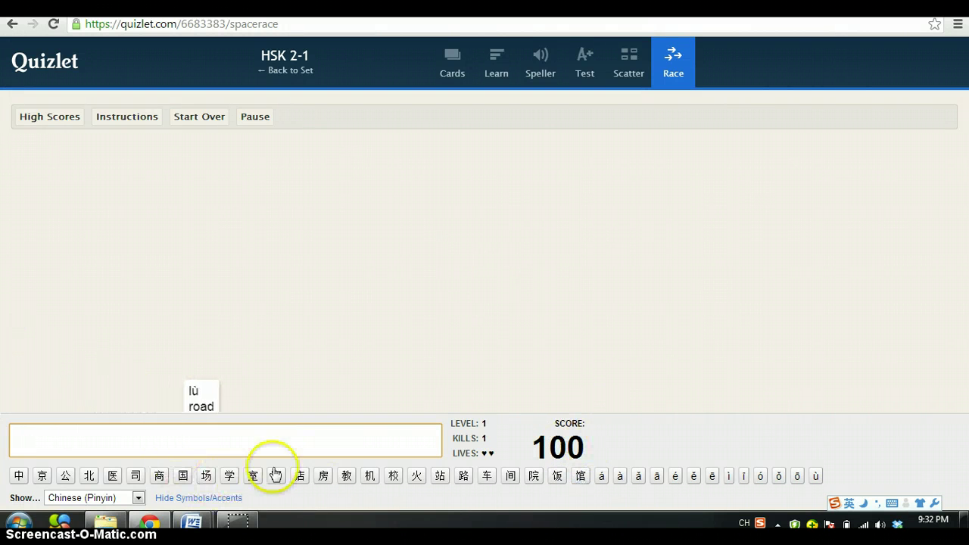
Answer the scrolling Race word "lù road" with 路.
{"action": "left_click", "coordinate": [462, 475]}
{"action": "left_click", "coordinate": [462, 475]}
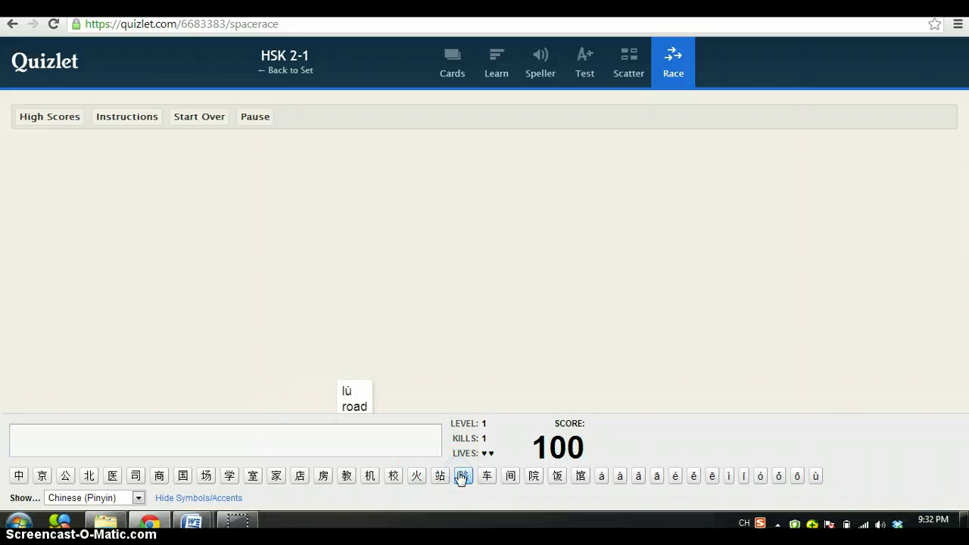
{"action": "key", "text": "Return"}
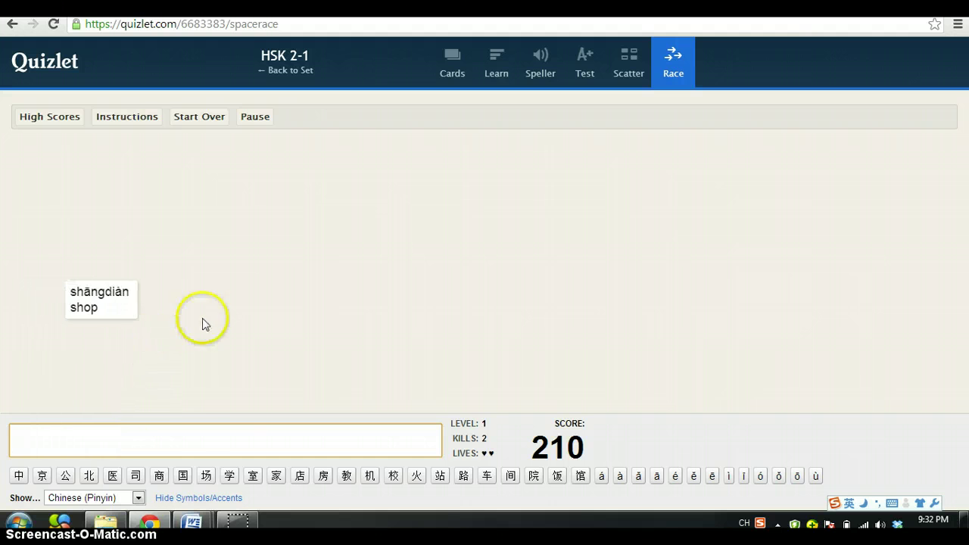
Pause the Race to find the characters for "shāngdiàn shop", resume it and answer with 商店.
{"action": "left_click", "coordinate": [262, 117]}
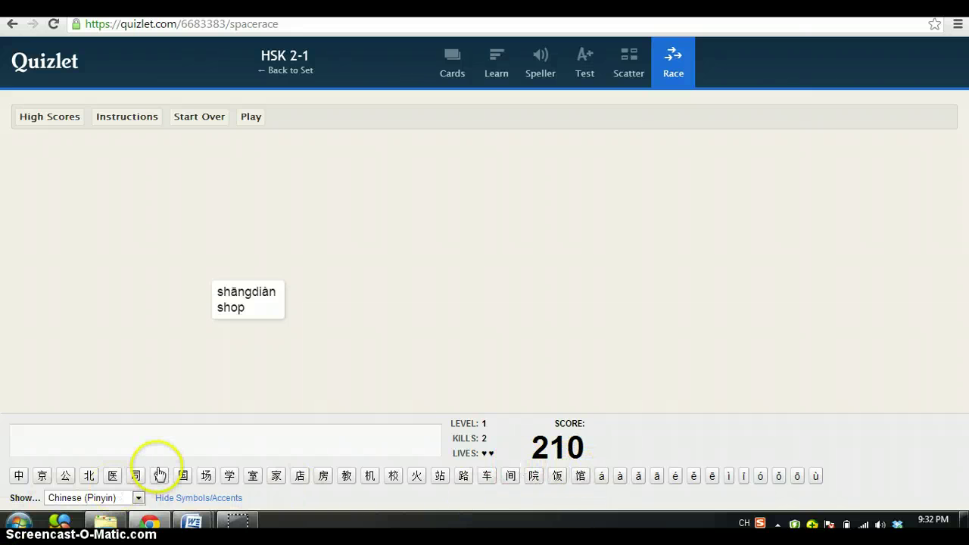
{"action": "left_click_drag", "start_coordinate": [159, 481], "coordinate": [305, 481]}
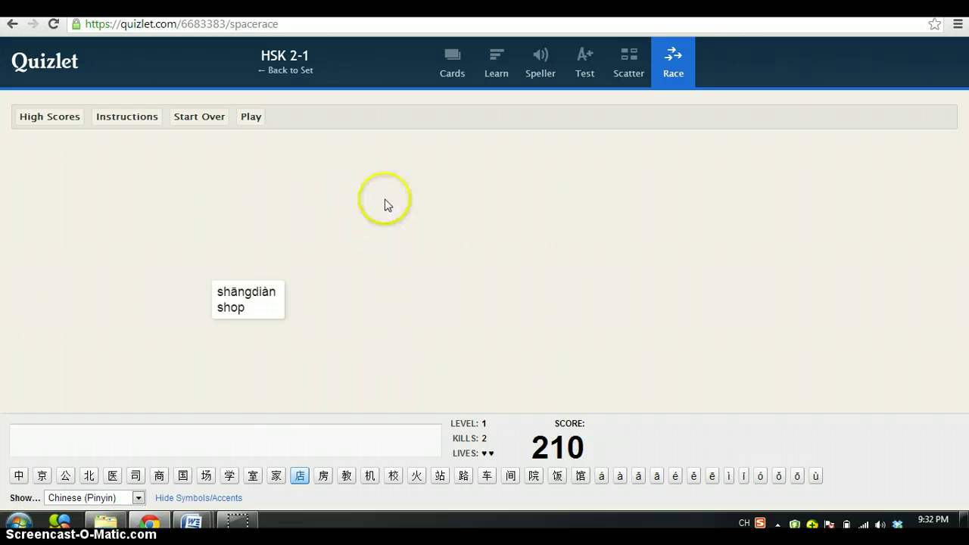
{"action": "left_click", "coordinate": [252, 119]}
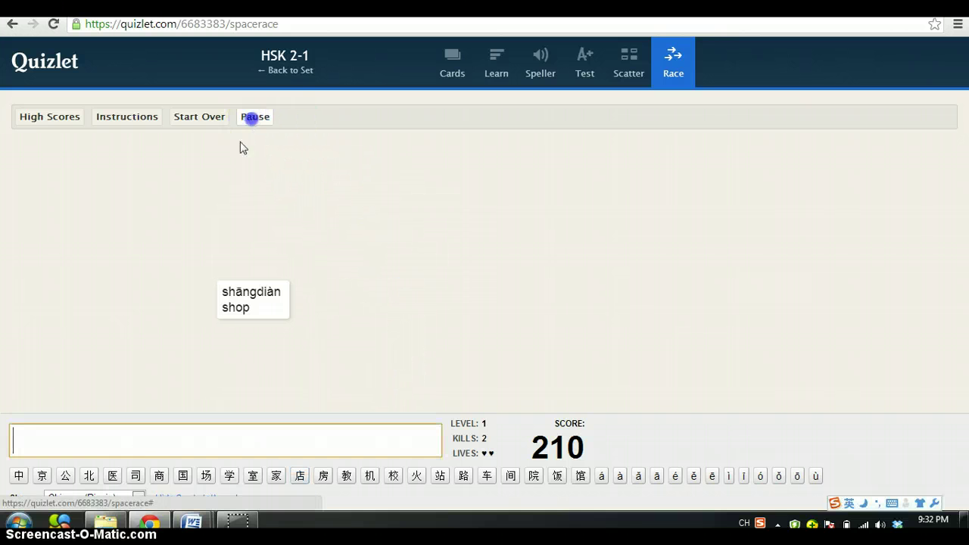
{"action": "left_click", "coordinate": [159, 476]}
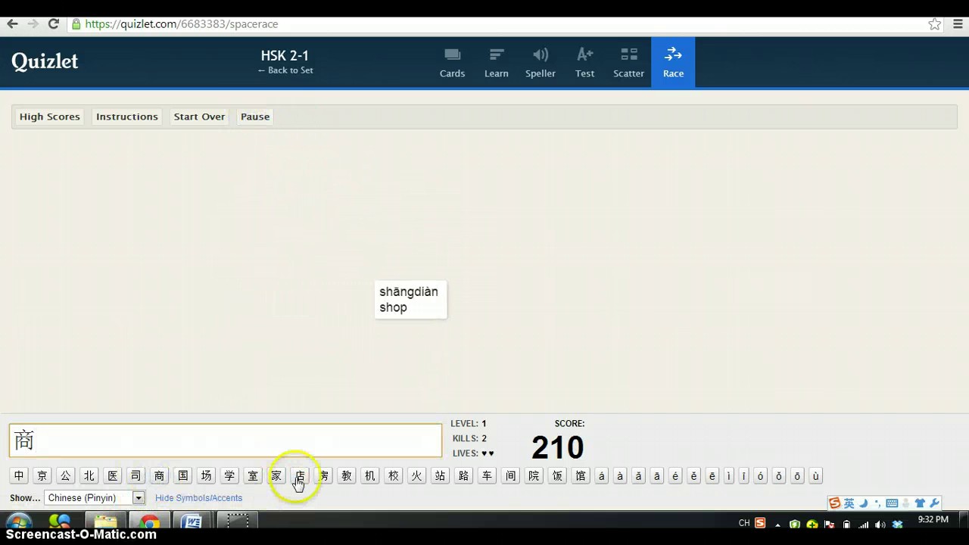
{"action": "left_click", "coordinate": [300, 477]}
{"action": "key", "text": "Return"}
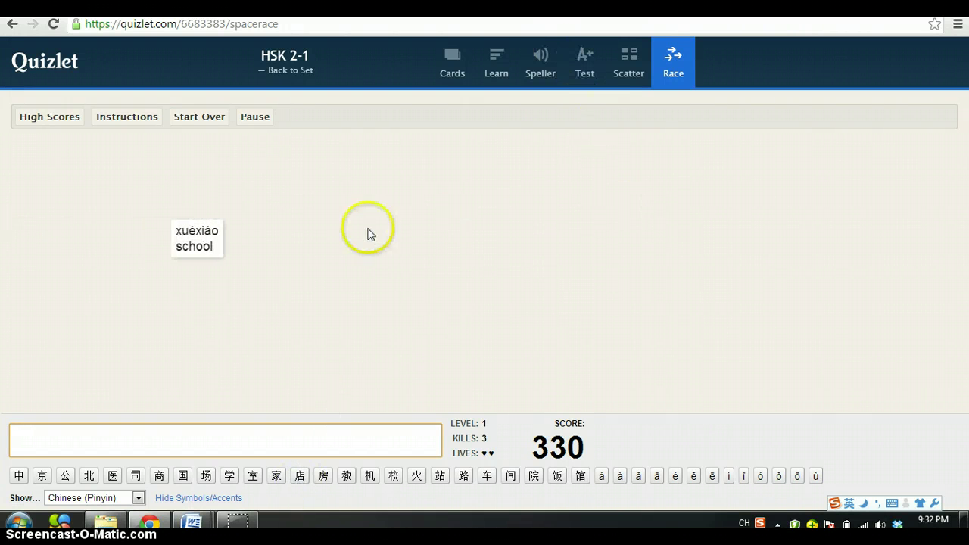
Open Test mode, add Matching to the question types and regenerate the test with the new configuration.
{"action": "left_click", "coordinate": [584, 60]}
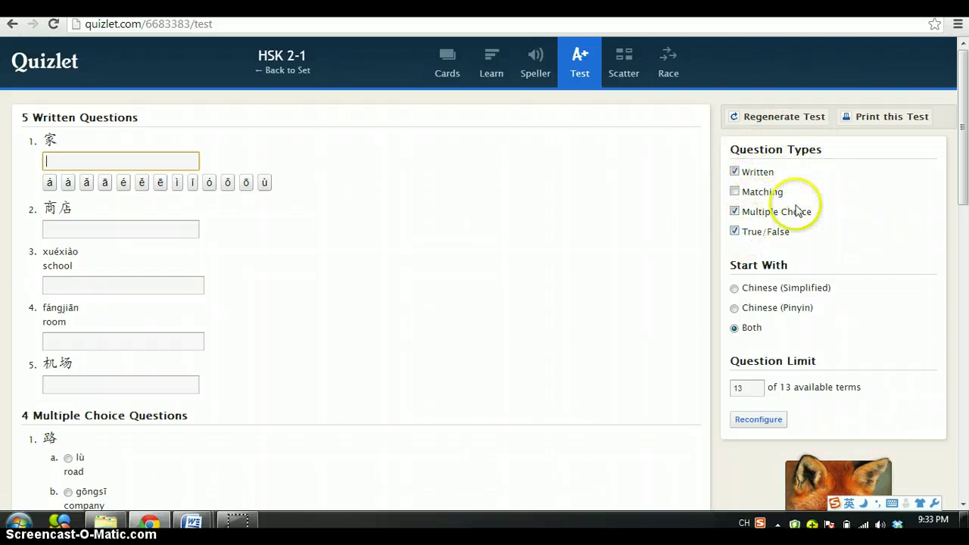
{"action": "left_click", "coordinate": [735, 193]}
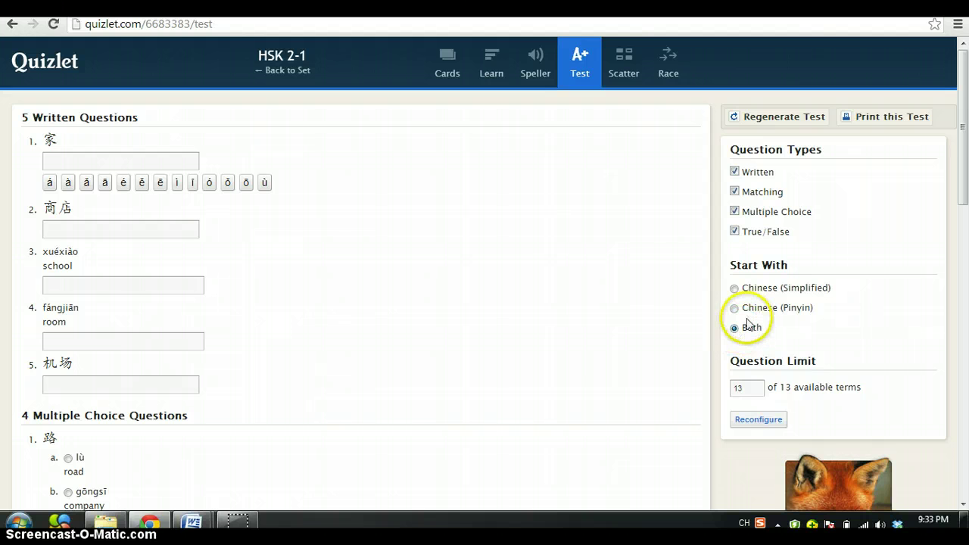
{"action": "scroll", "coordinate": [727, 341], "scroll_direction": "down", "scroll_amount": 1}
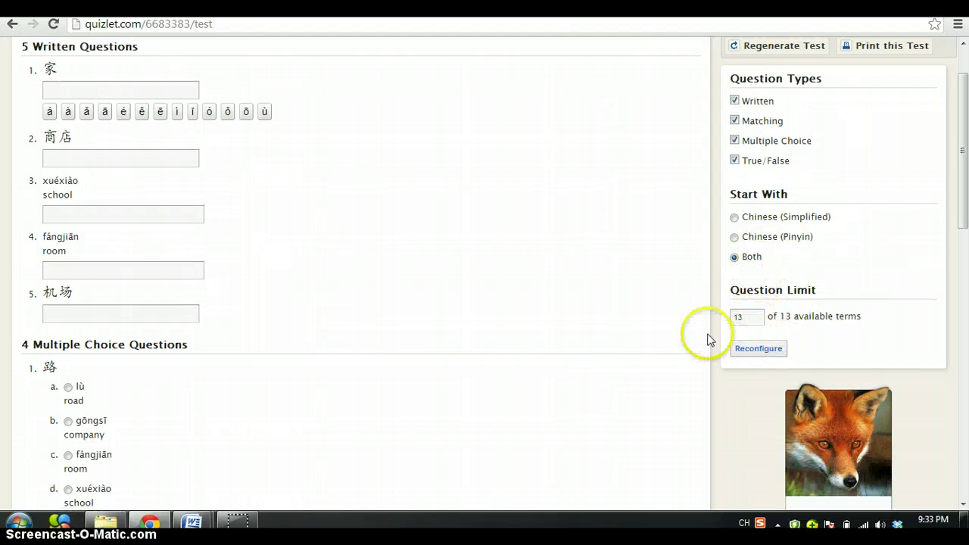
{"action": "left_click", "coordinate": [764, 351]}
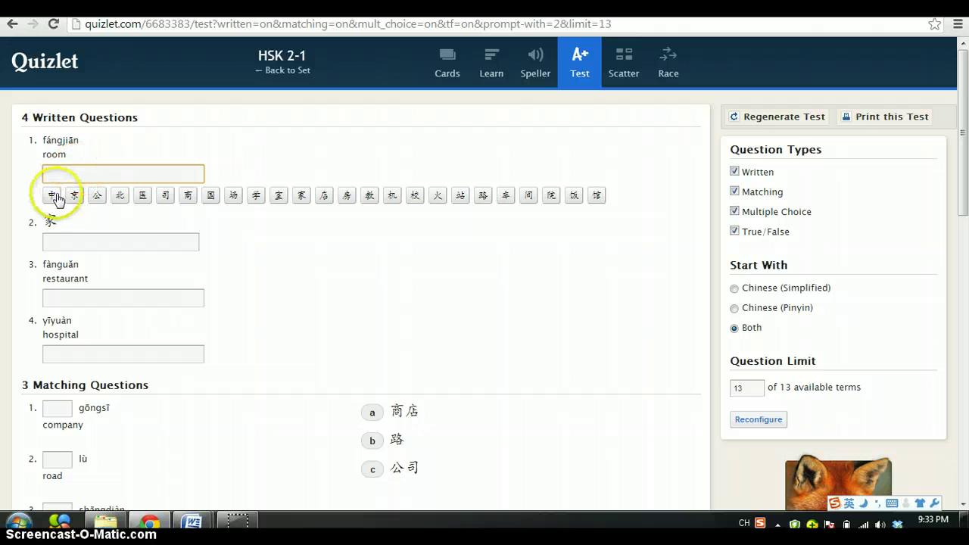
Look through the written, matching, multiple-choice and true/false questions, then have the blank test's answers checked.
{"action": "left_click", "coordinate": [59, 237]}
{"action": "scroll", "coordinate": [235, 283], "scroll_direction": "down", "scroll_amount": 1}
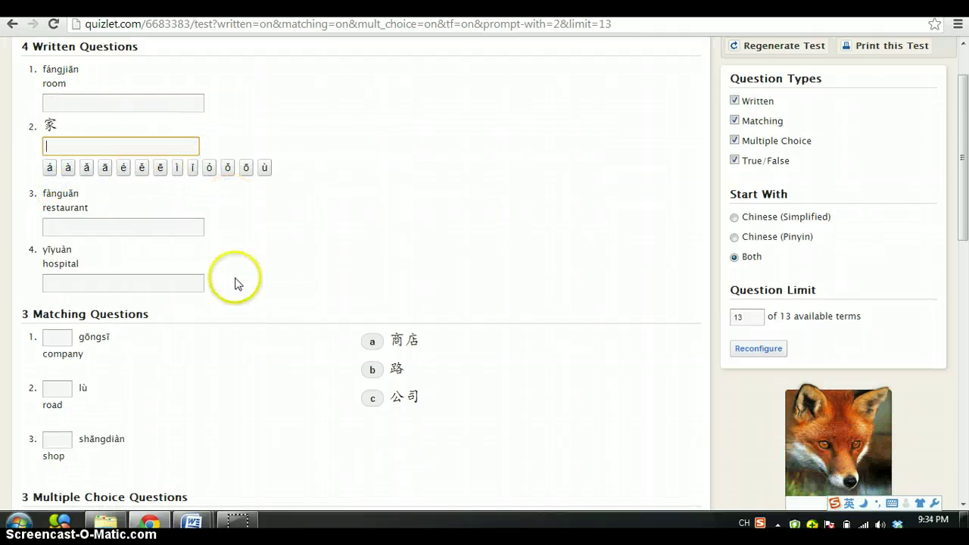
{"action": "scroll", "coordinate": [127, 284], "scroll_direction": "down", "scroll_amount": 1}
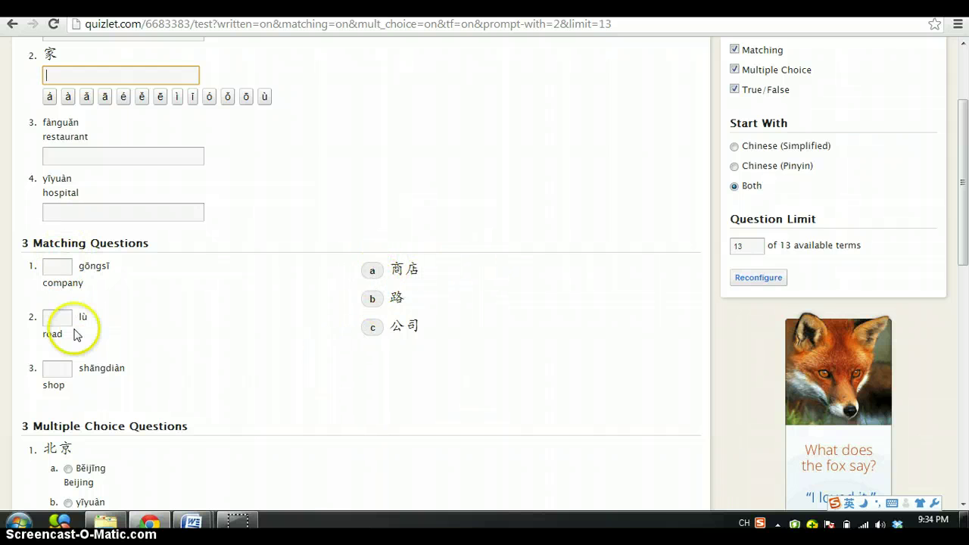
{"action": "scroll", "coordinate": [45, 318], "scroll_direction": "down", "scroll_amount": 2}
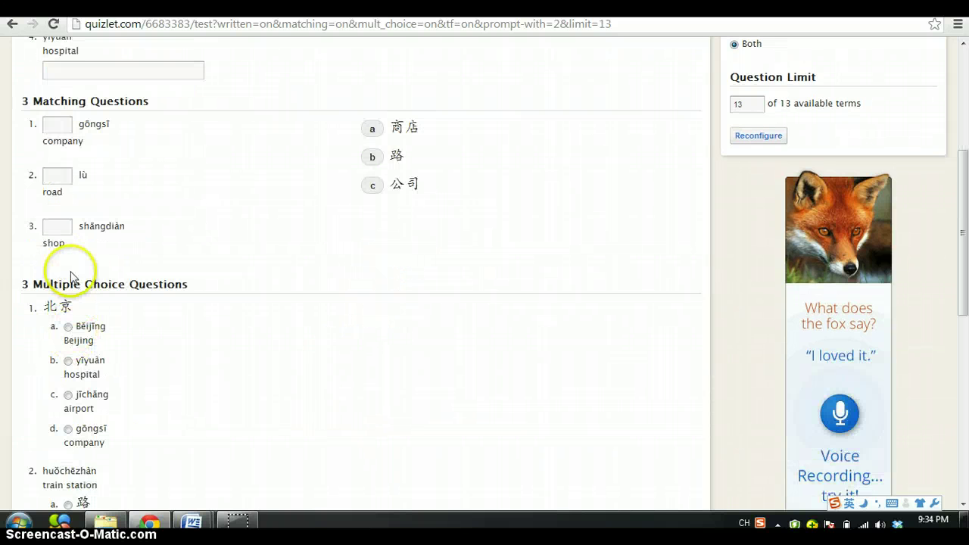
{"action": "scroll", "coordinate": [106, 338], "scroll_direction": "down", "scroll_amount": 1}
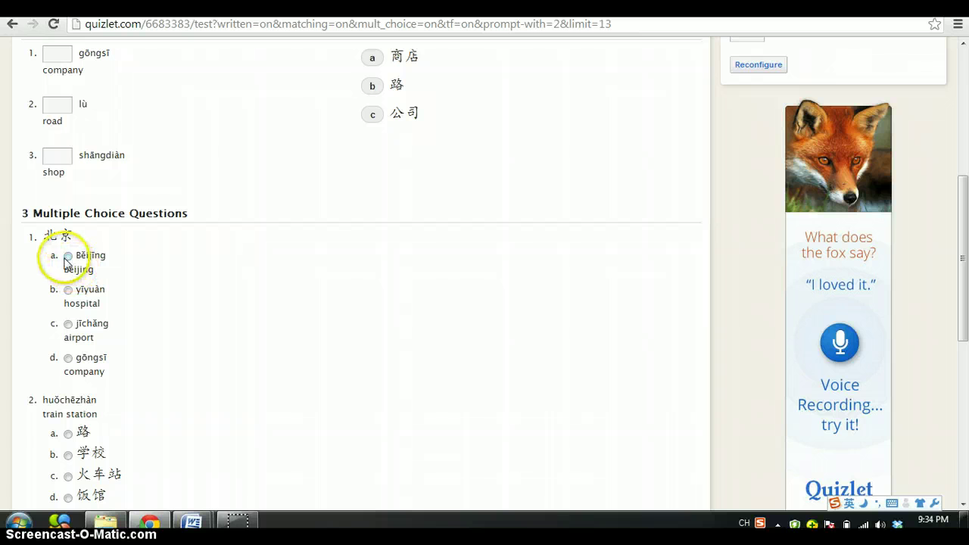
{"action": "scroll", "coordinate": [71, 378], "scroll_direction": "down", "scroll_amount": 2}
{"action": "scroll", "coordinate": [70, 377], "scroll_direction": "down", "scroll_amount": 3}
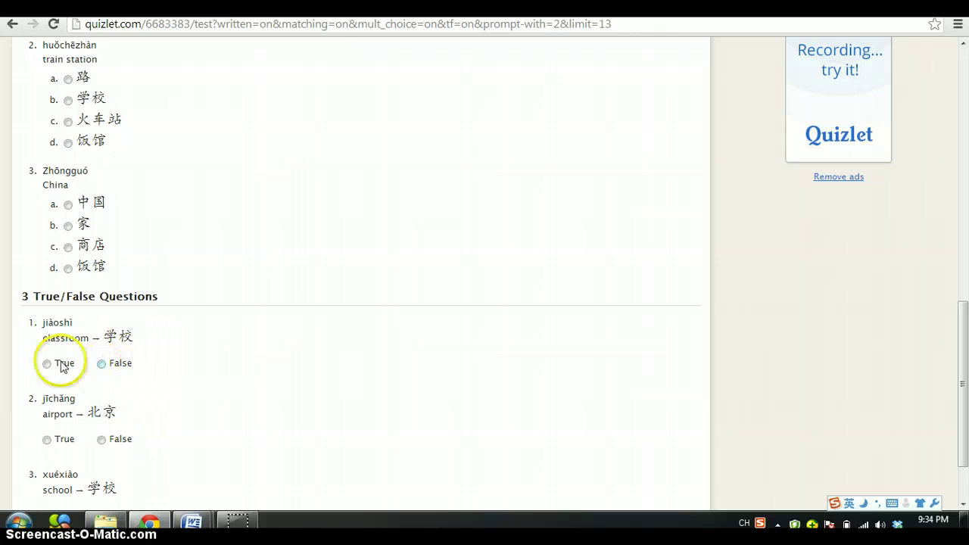
{"action": "scroll", "coordinate": [187, 353], "scroll_direction": "down", "scroll_amount": 2}
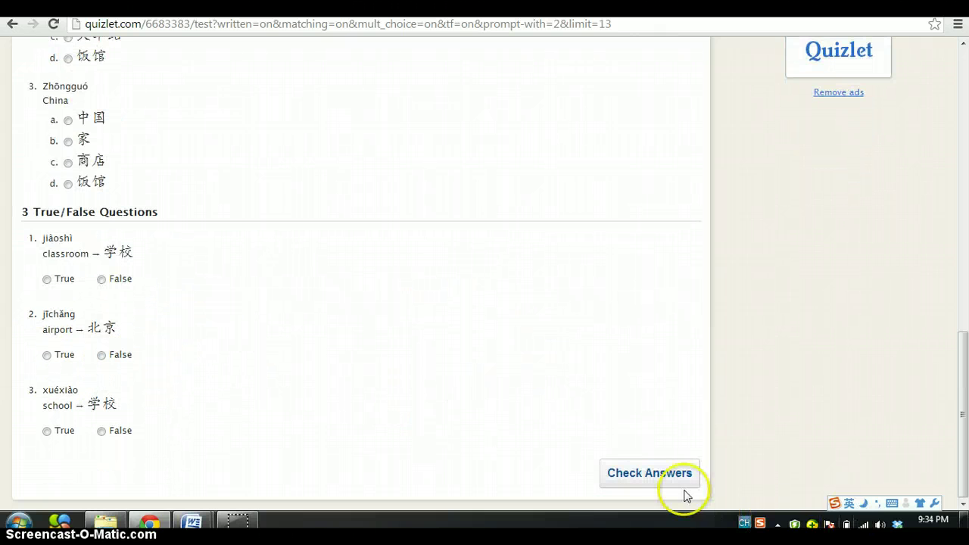
{"action": "left_click", "coordinate": [664, 475]}
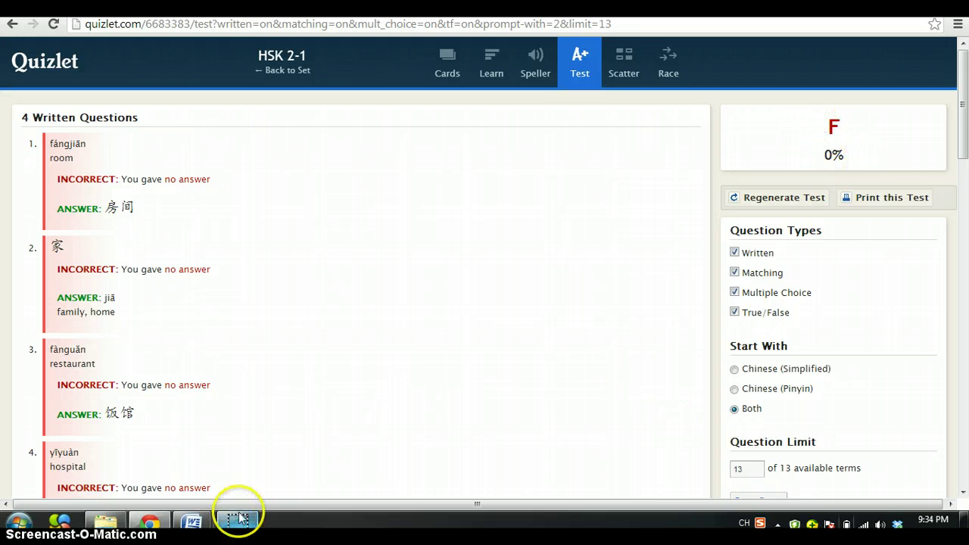
Switch to Document1 in Word to review the HSK 2 progress list at HSK2-1, then minimize Word and the browser.
{"action": "mouse_move", "coordinate": [191, 523]}
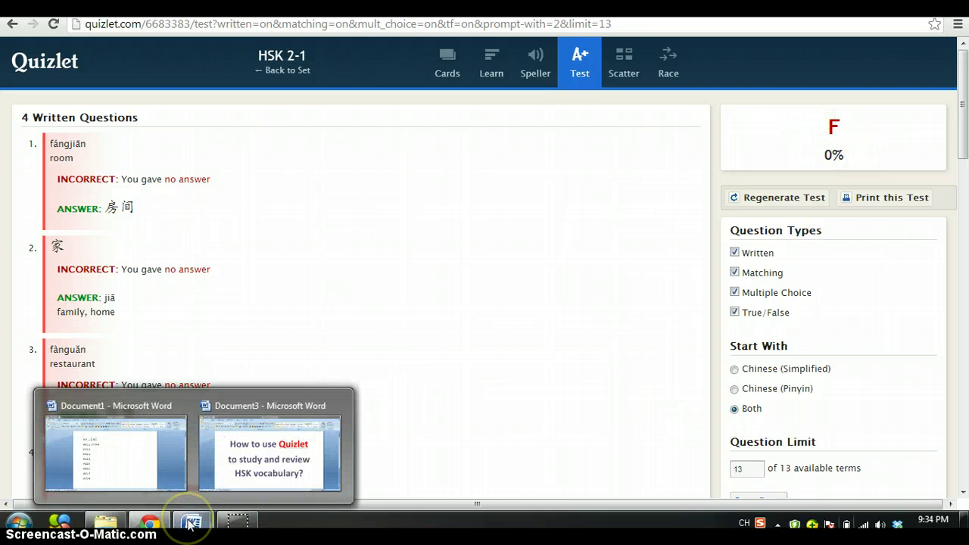
{"action": "left_click", "coordinate": [120, 460]}
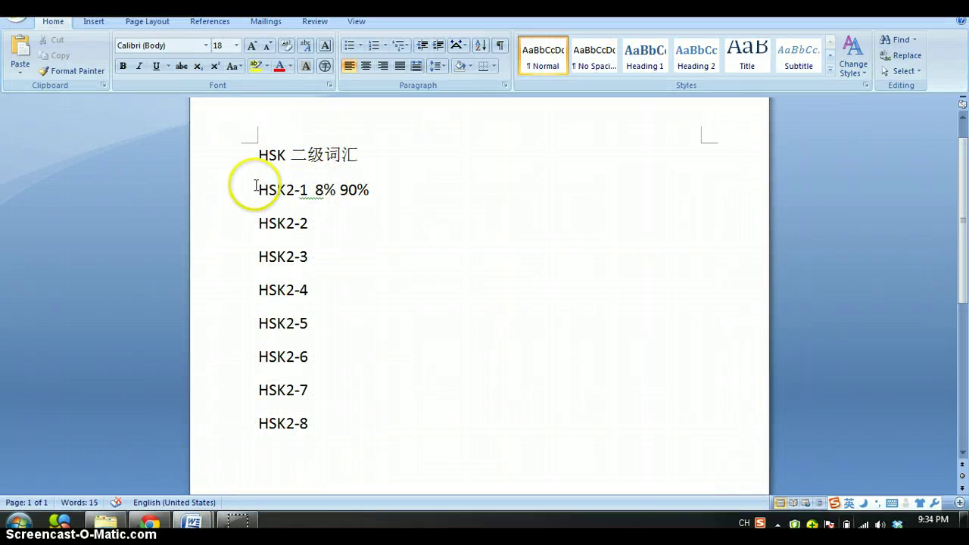
{"action": "left_click", "coordinate": [315, 189]}
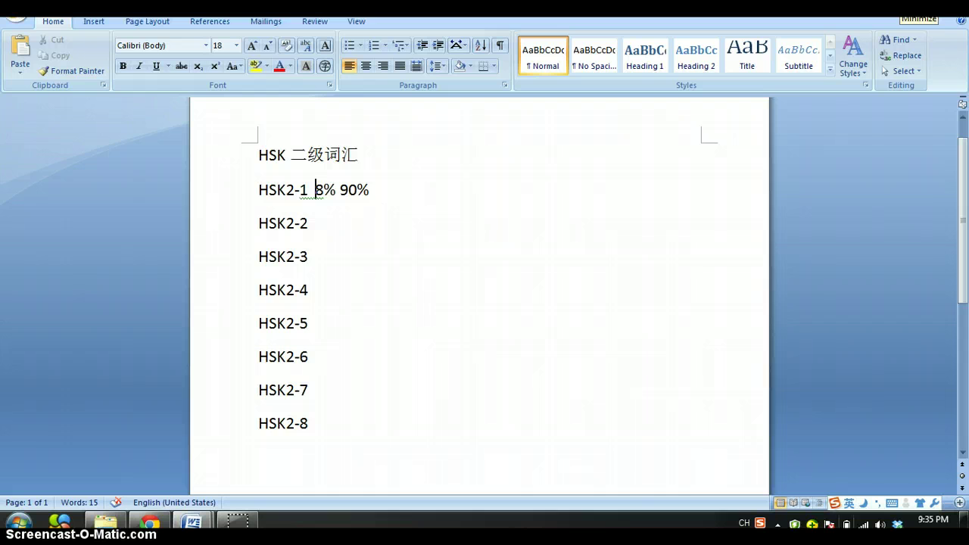
{"action": "left_click", "coordinate": [913, 6]}
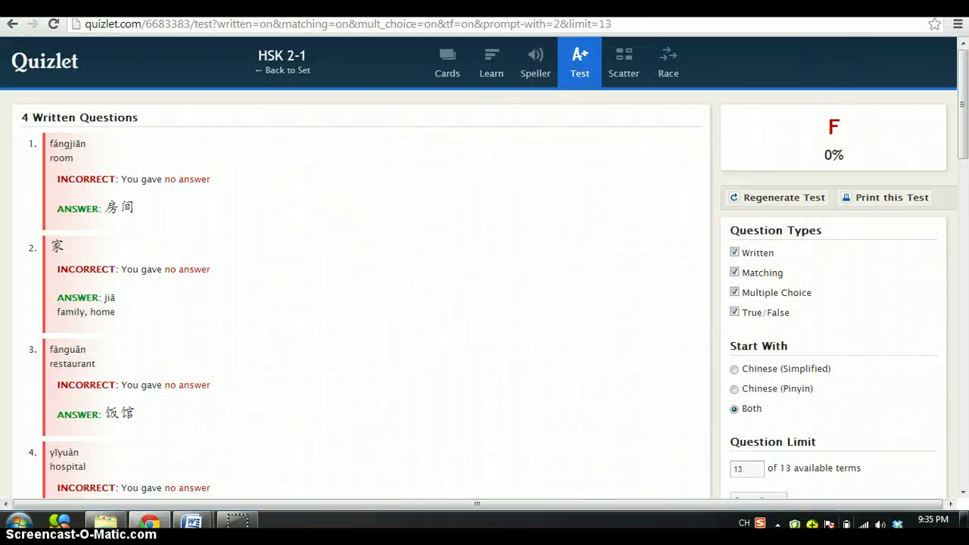
{"action": "left_click", "coordinate": [913, 6]}
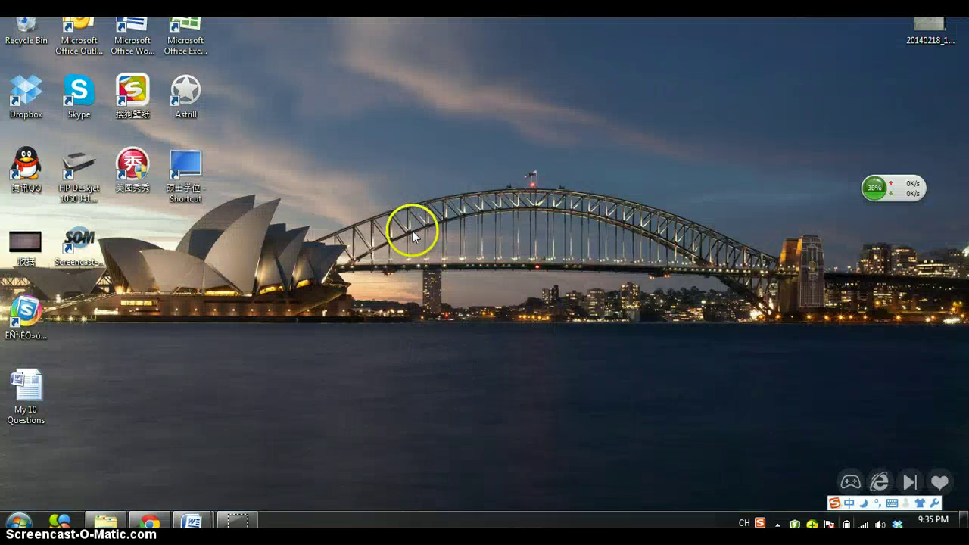